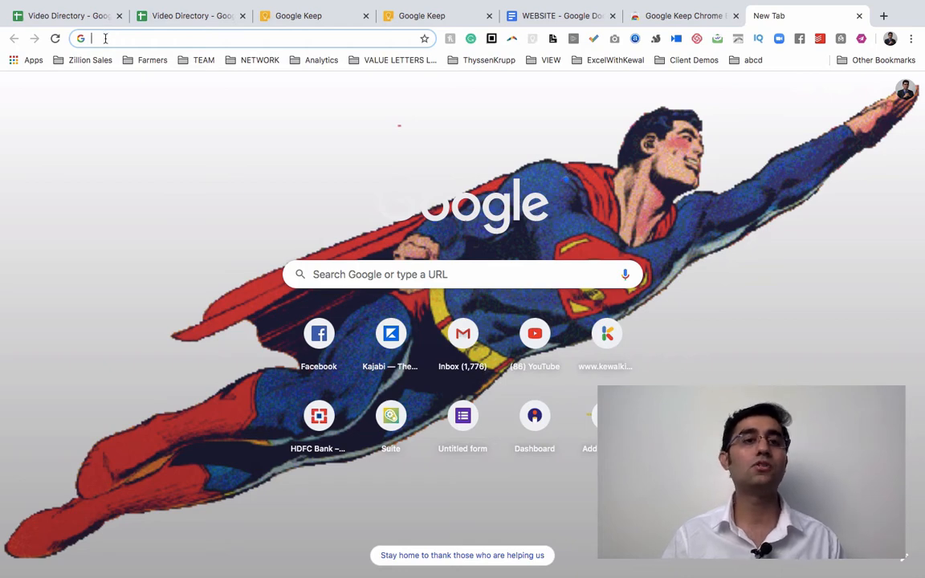
Create a new blank Google Form by entering forms.new in Chrome's address bar.
text(forms.new)
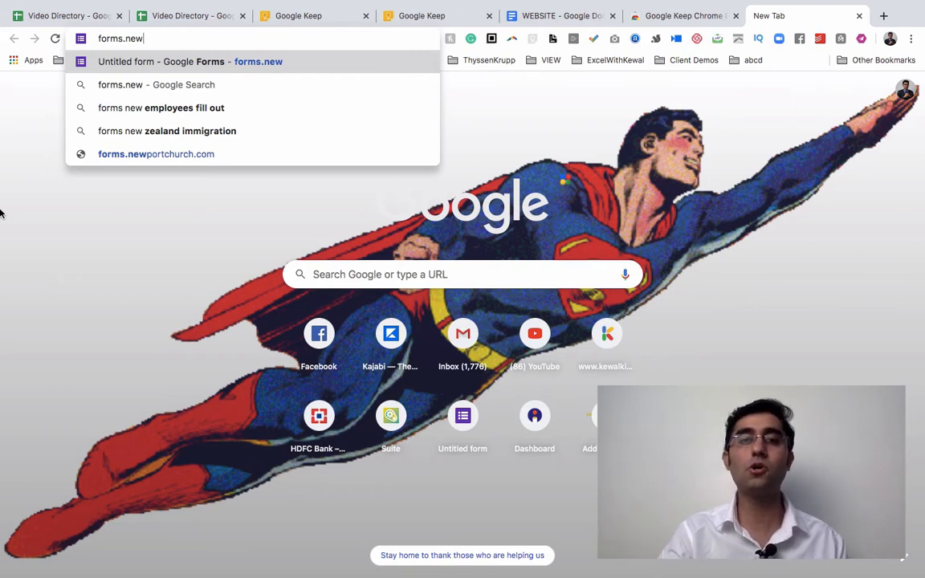
key(Return)
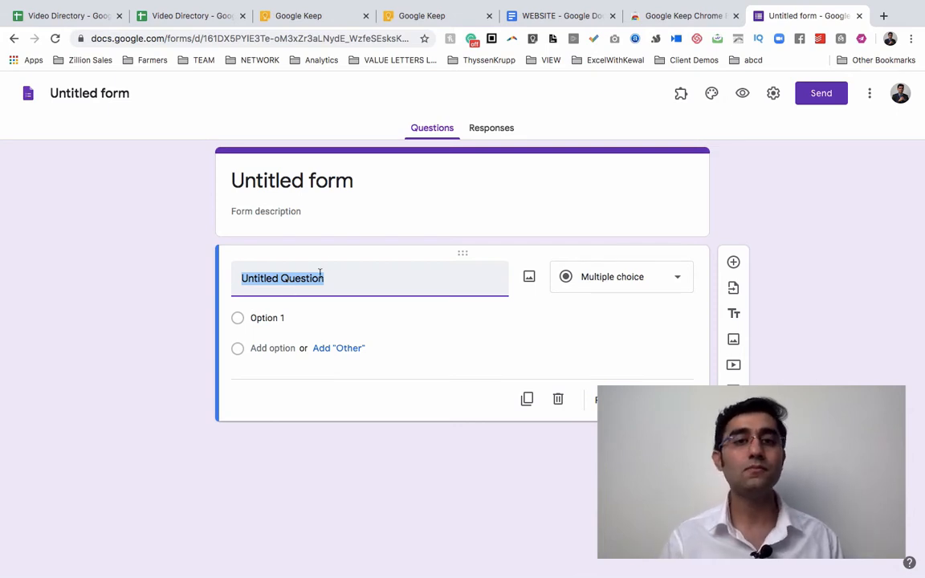
Title the form 'Traveling Enquiry' with the description 'Describe why this form is required.'.
click(391, 203)
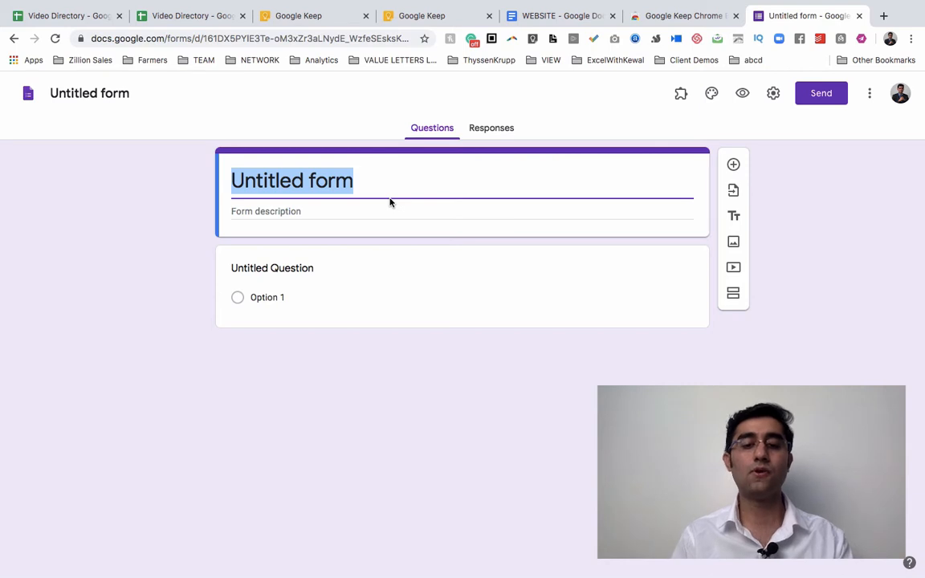
text(Traveli)
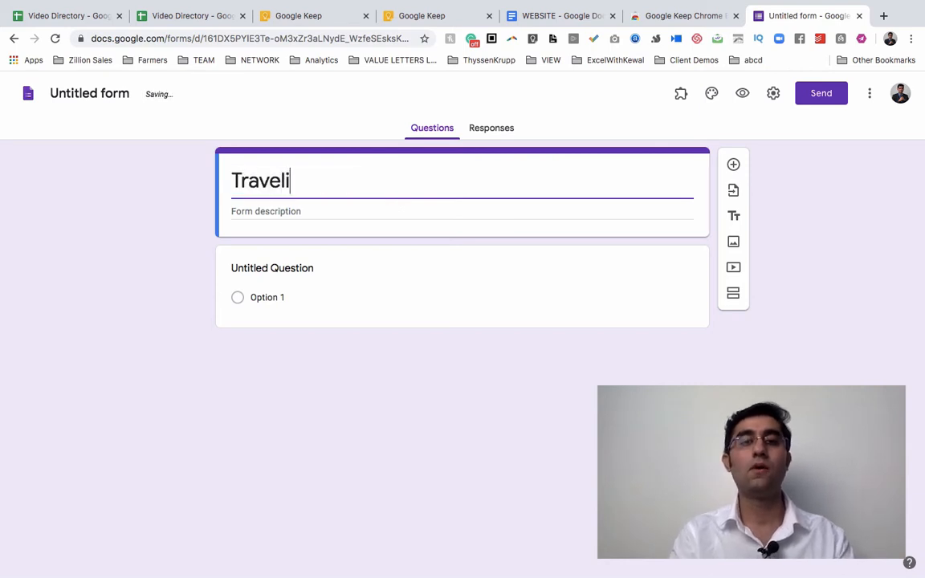
text(ng C)
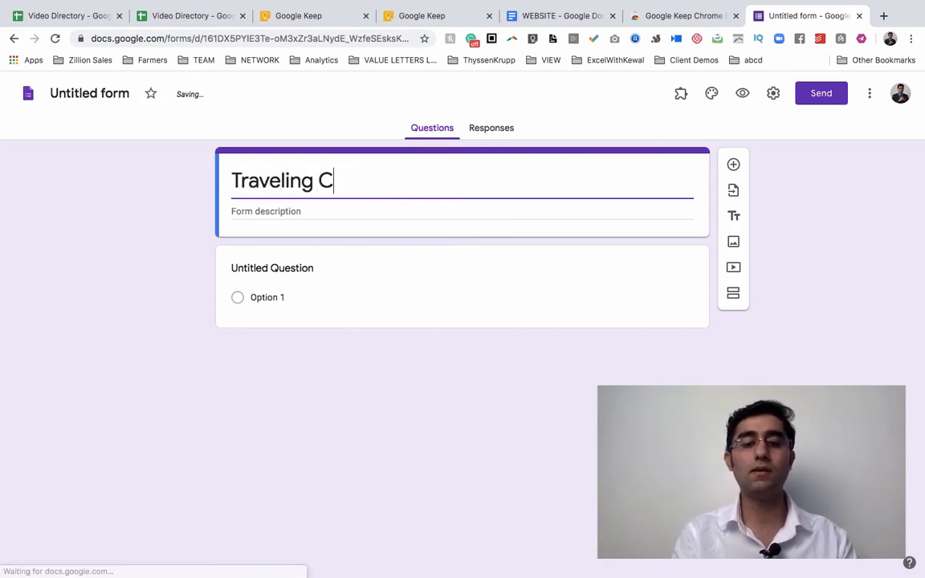
key(BackSpace)
text(Enq)
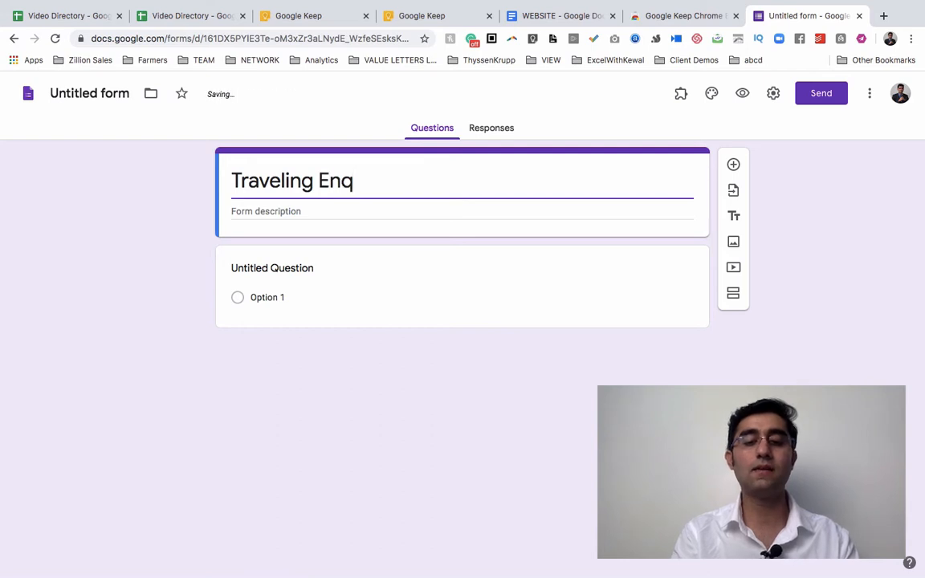
text(uiry)
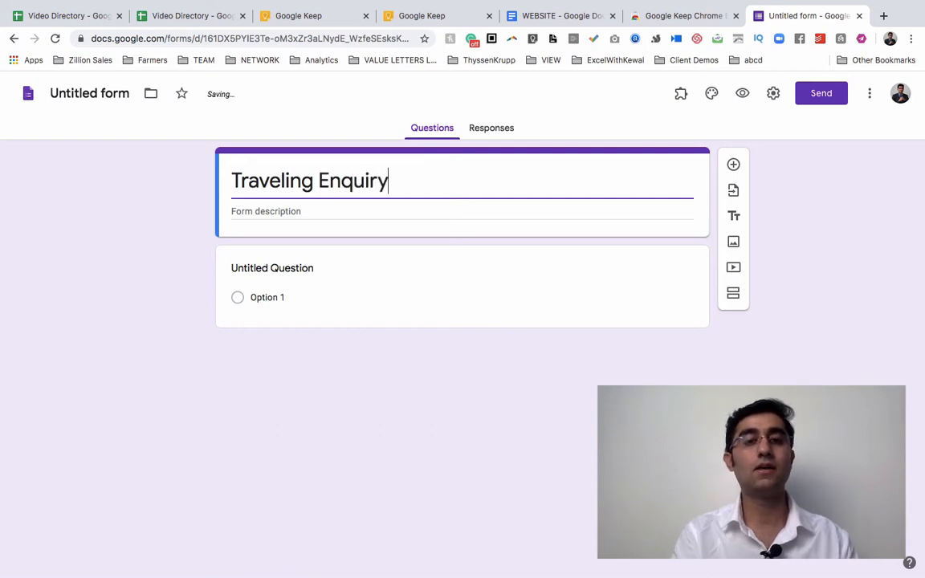
click(345, 212)
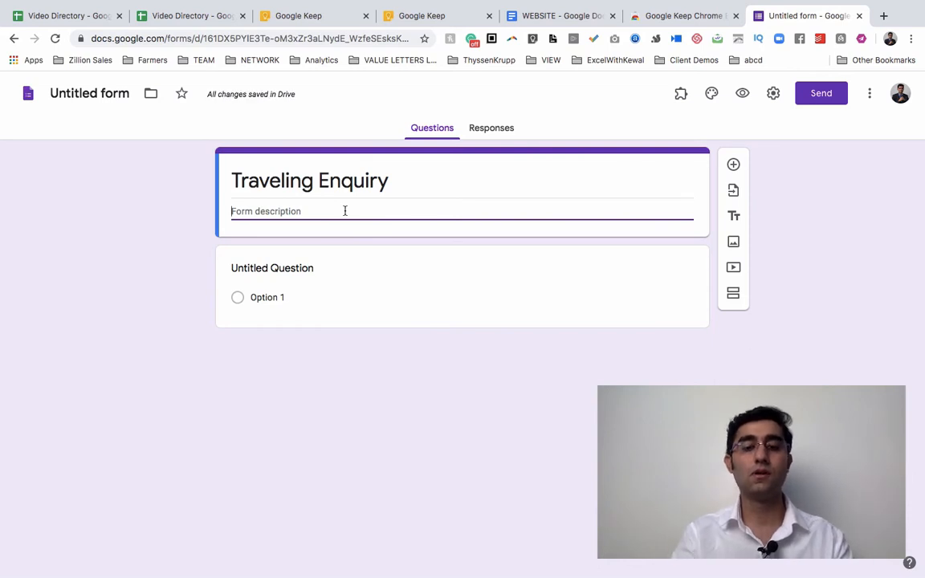
text(Describe )
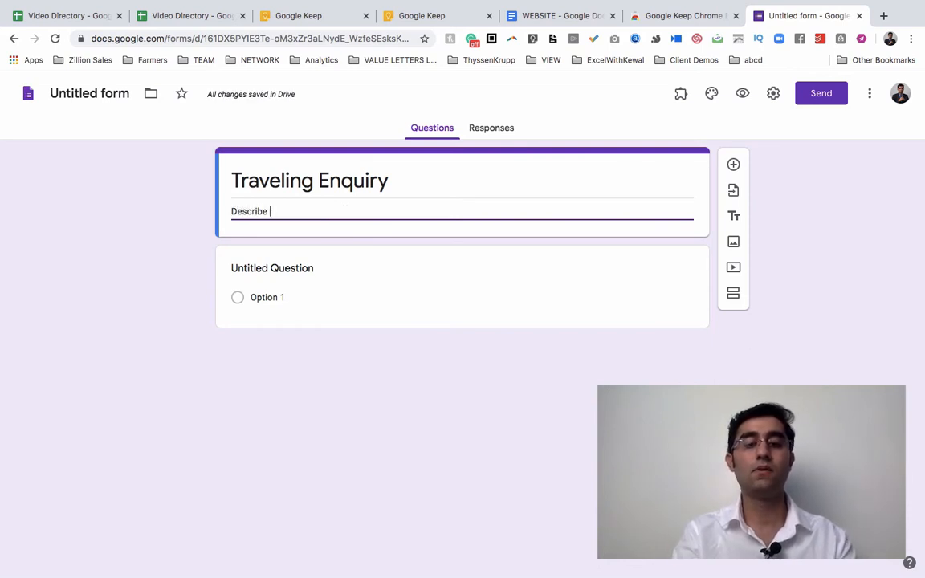
text(why this)
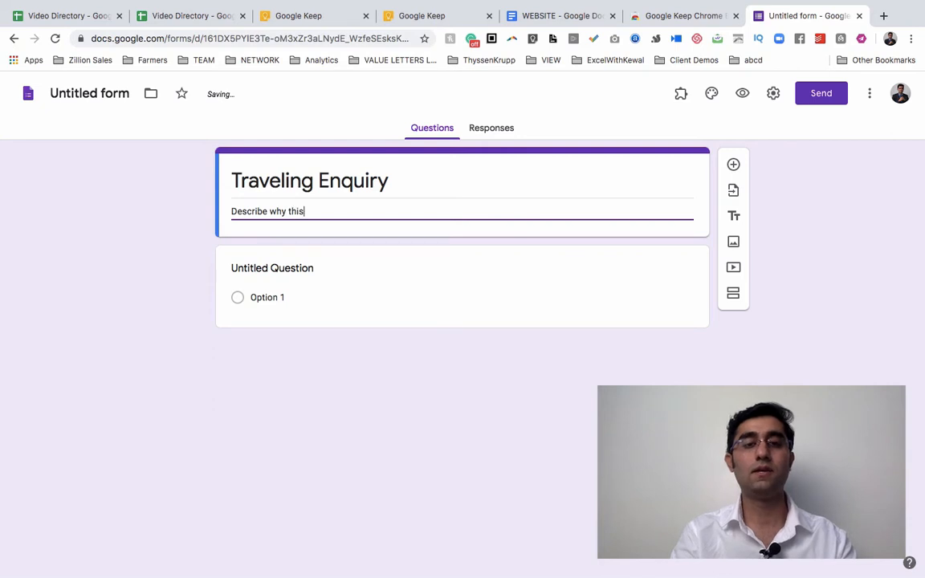
text( form is req)
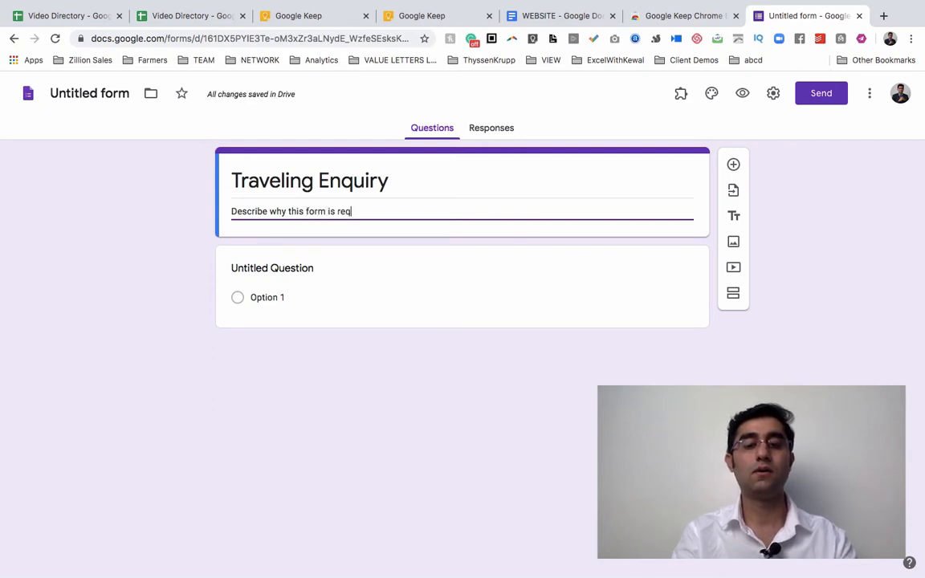
text(uired.)
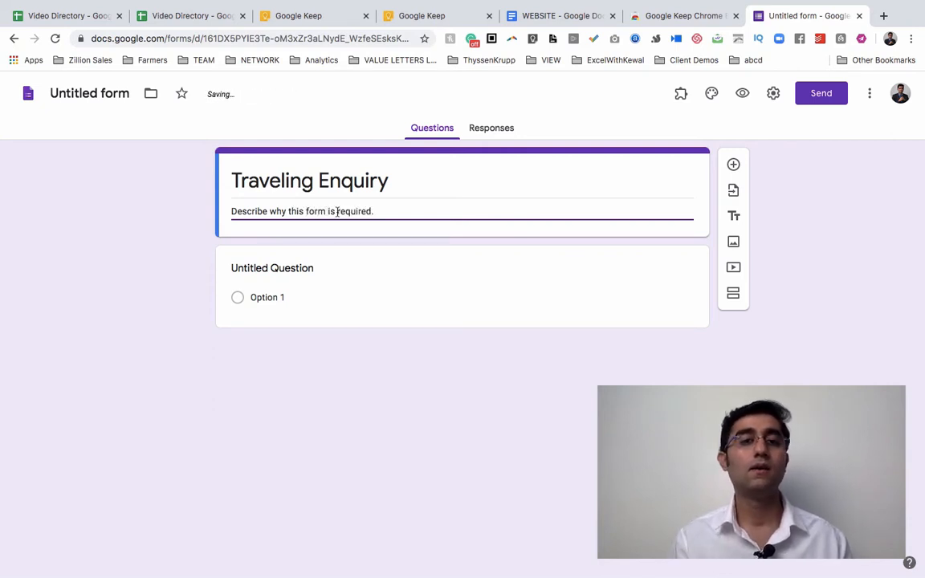
click(159, 229)
scroll(159, 229, up, 5)
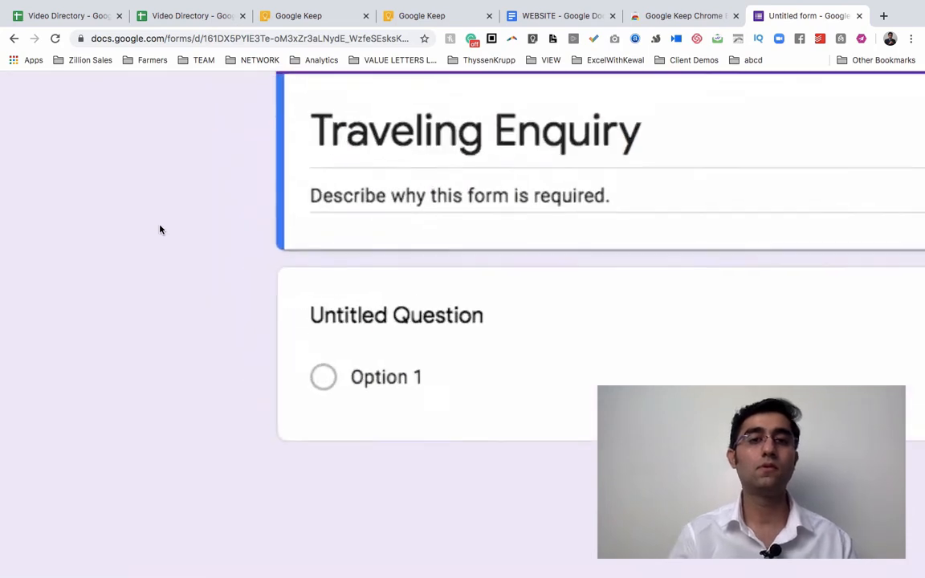
scroll(159, 229, right, 2)
scroll(158, 229, right, 4)
scroll(159, 229, up, 2)
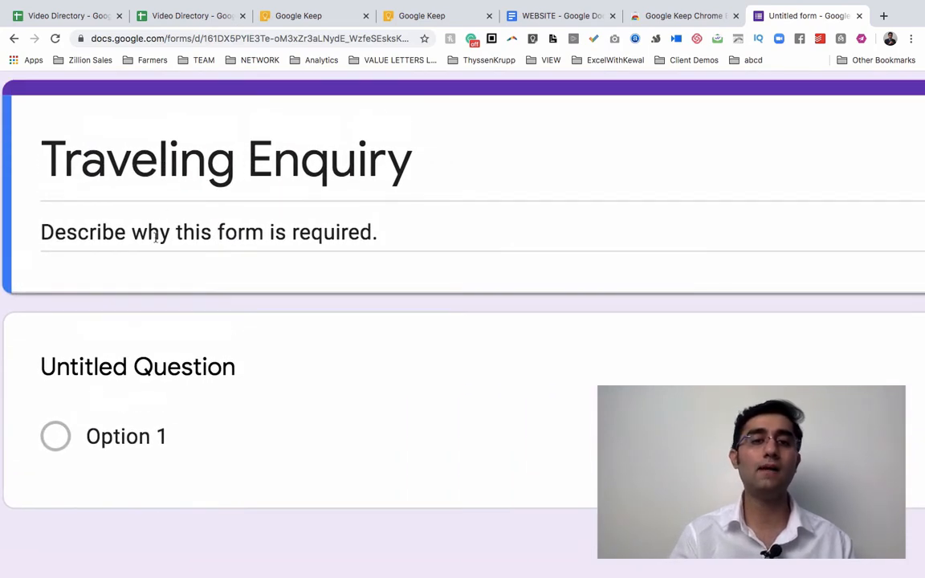
scroll(184, 236, down, 5)
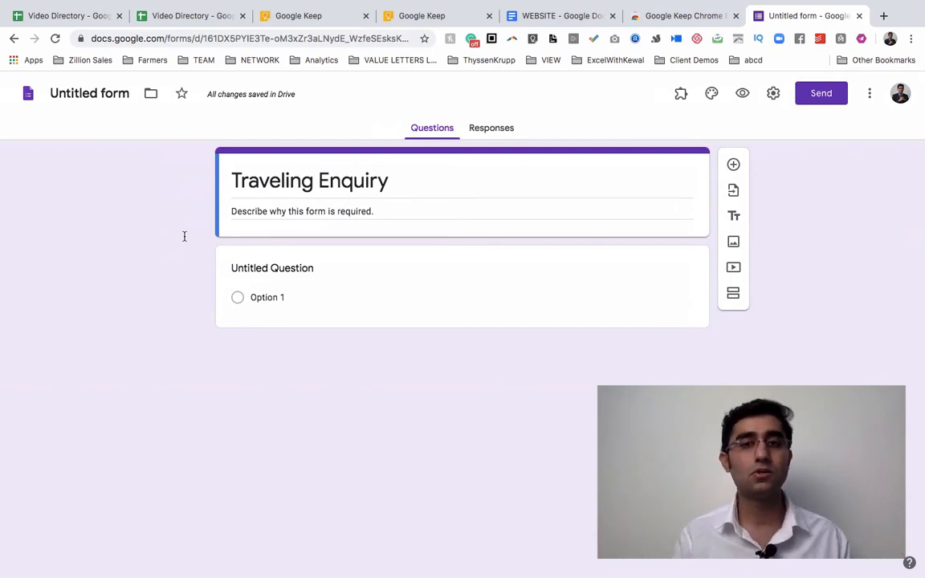
Make the first question a Short answer titled 'Name' and add another question below it.
click(313, 274)
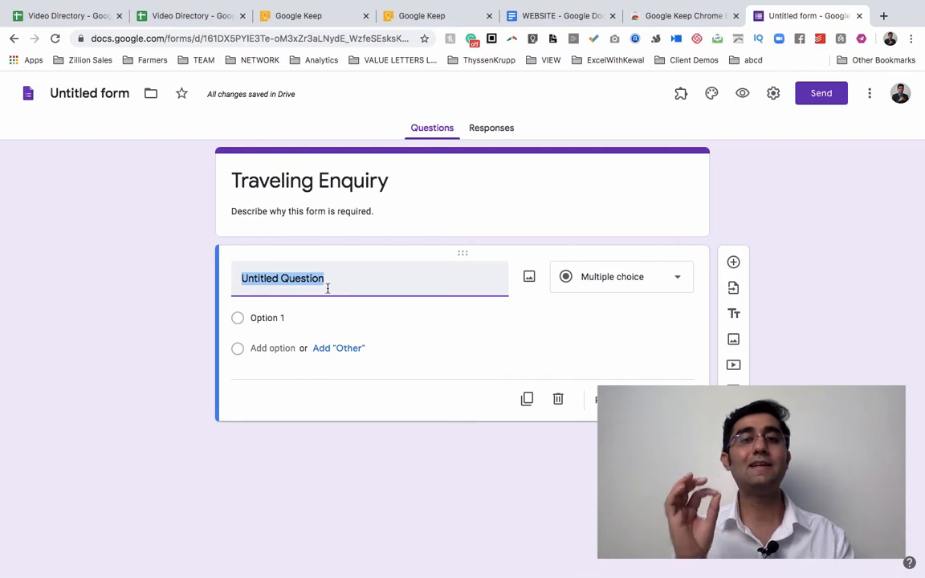
text(Name)
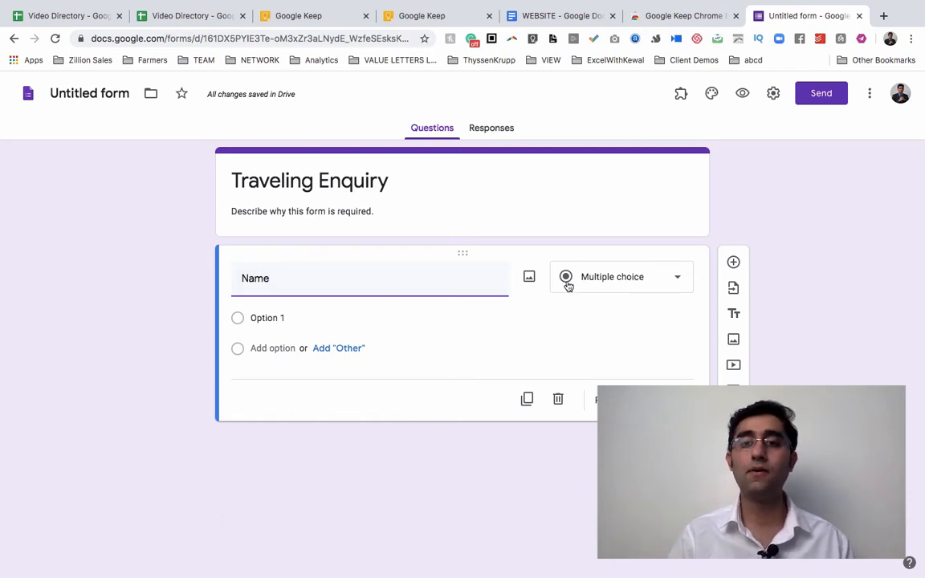
click(602, 281)
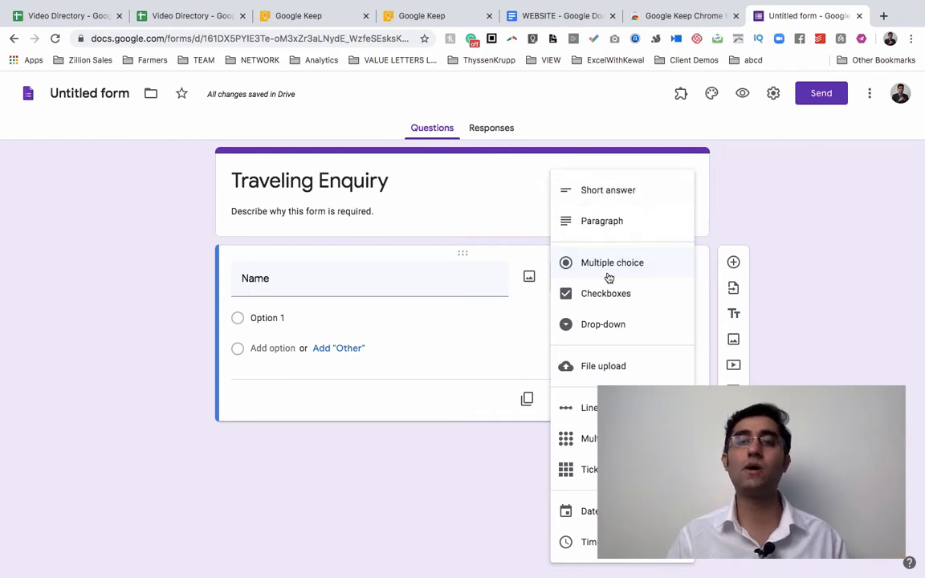
click(625, 192)
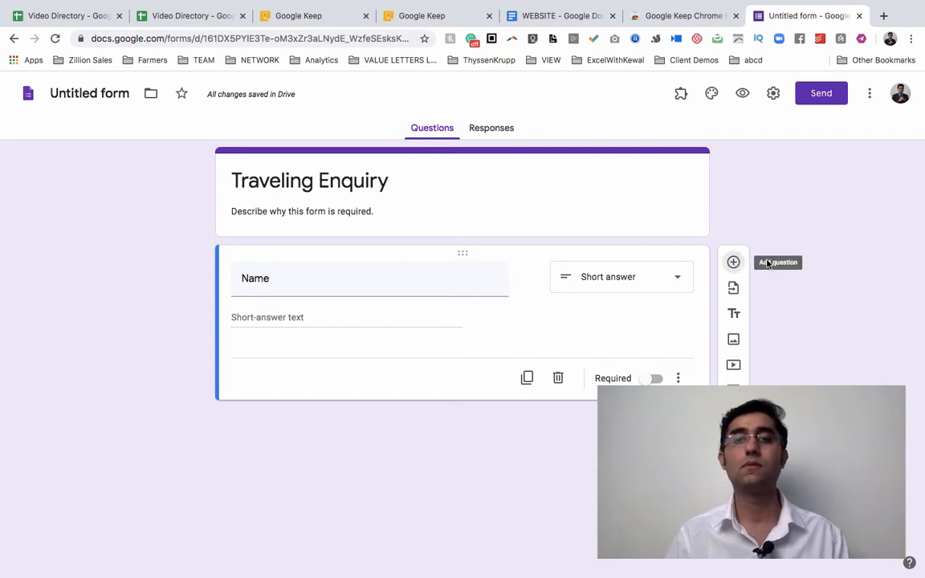
scroll(767, 263, up, 5)
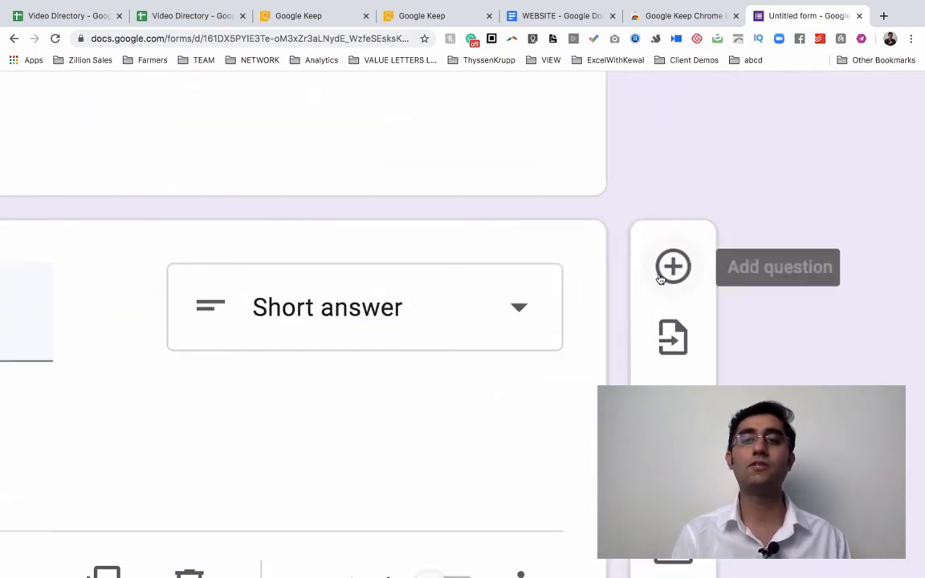
click(671, 268)
Make the second question a Short answer titled 'Email Address' and add a third question.
scroll(659, 279, down, 5)
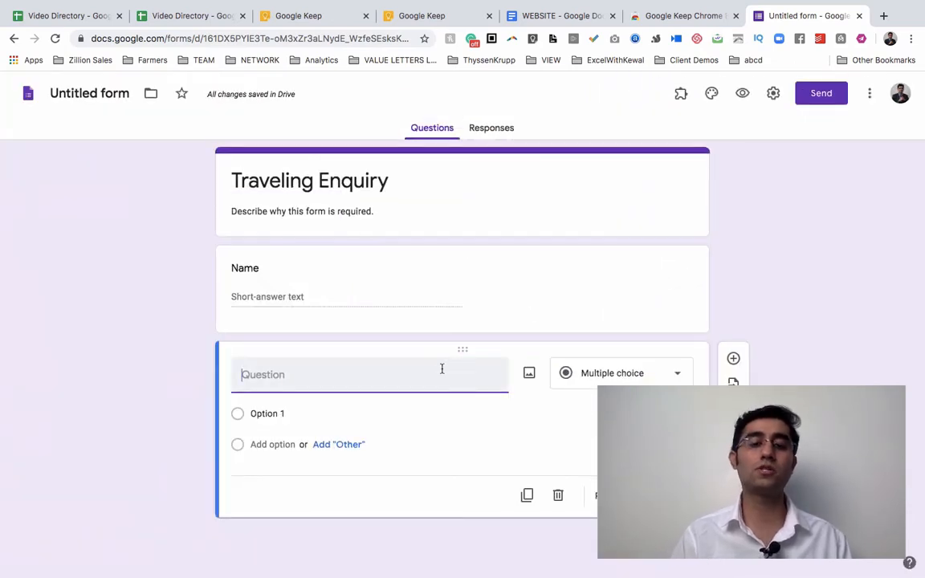
text(Email Ad)
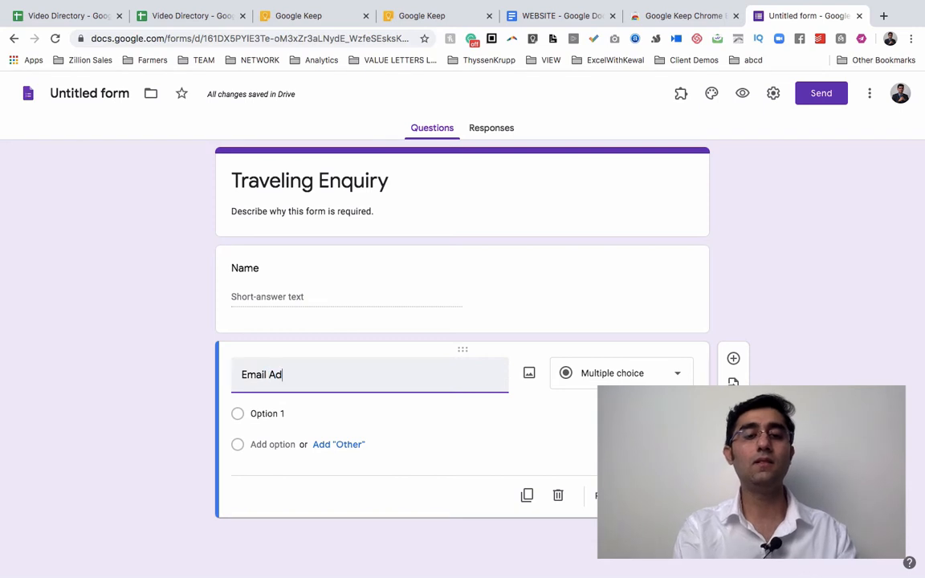
text(deress)
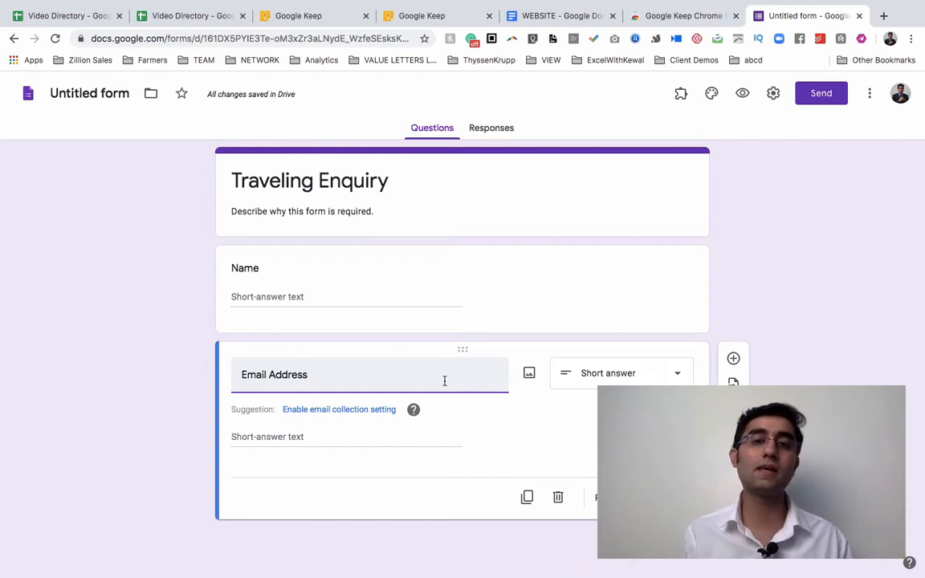
click(654, 372)
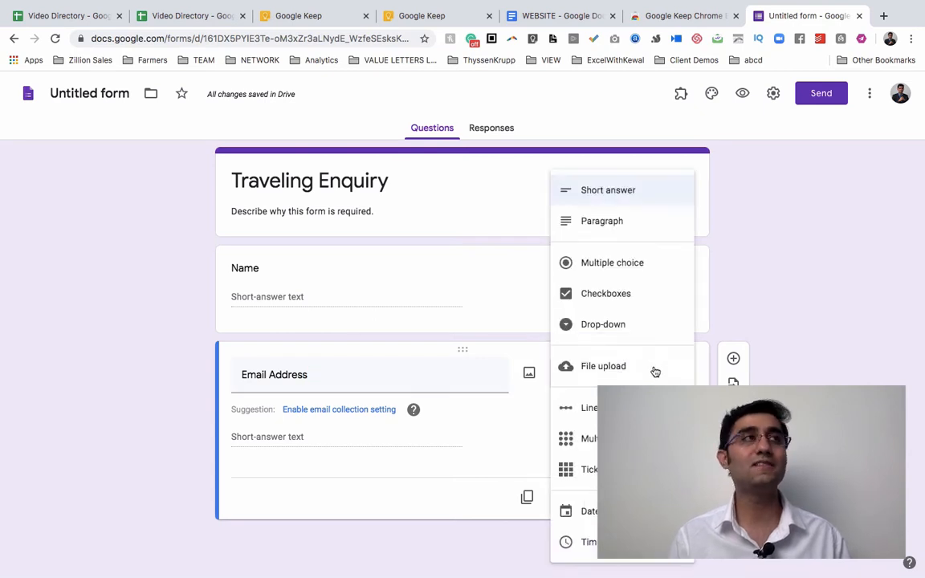
click(640, 193)
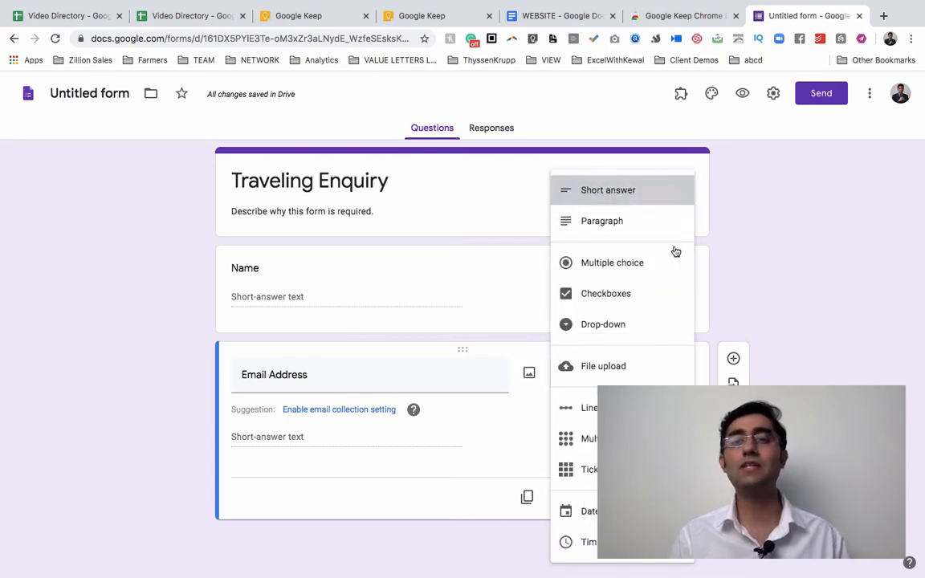
click(732, 358)
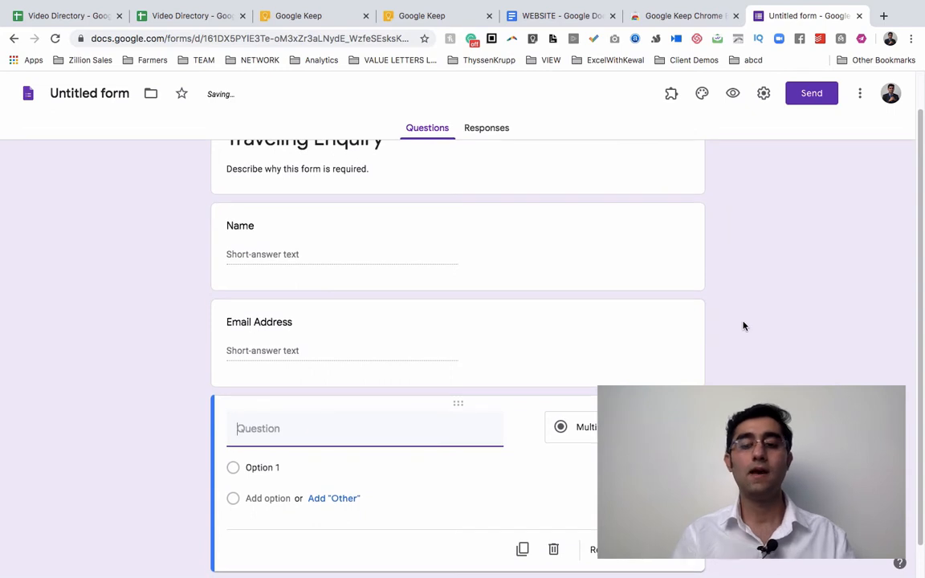
Title the third question 'Mobile Number' and confirm its Number / Is number response validation.
text(Mobi)
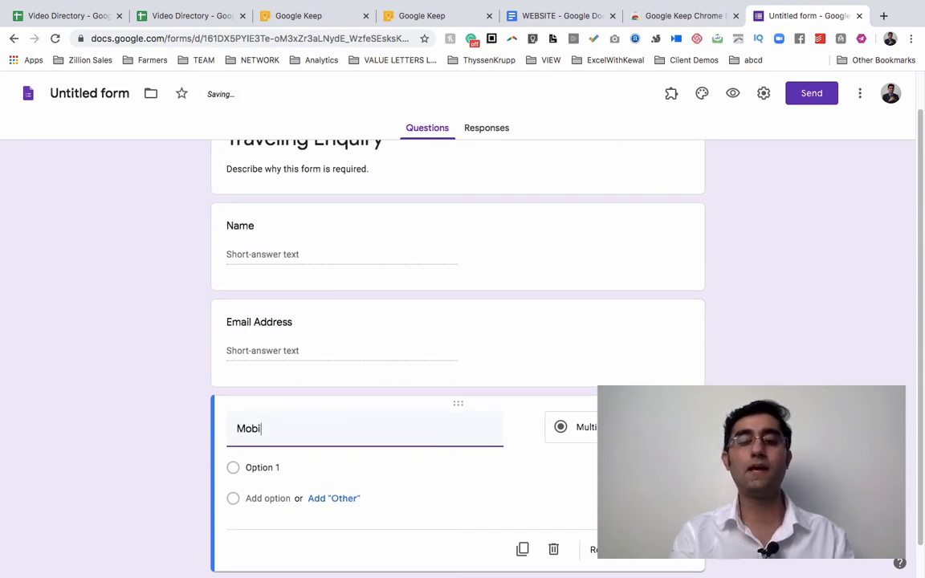
text(le Number)
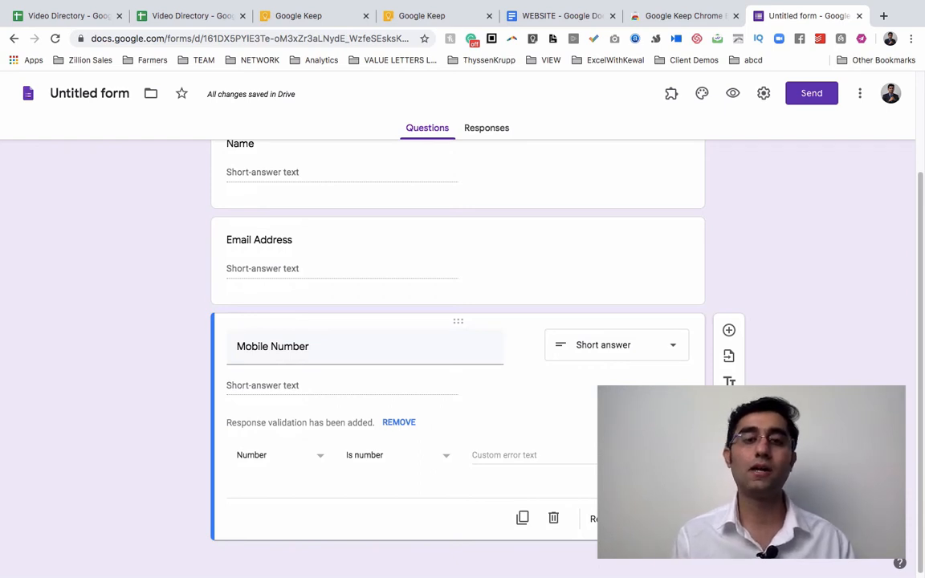
triple_click(345, 356)
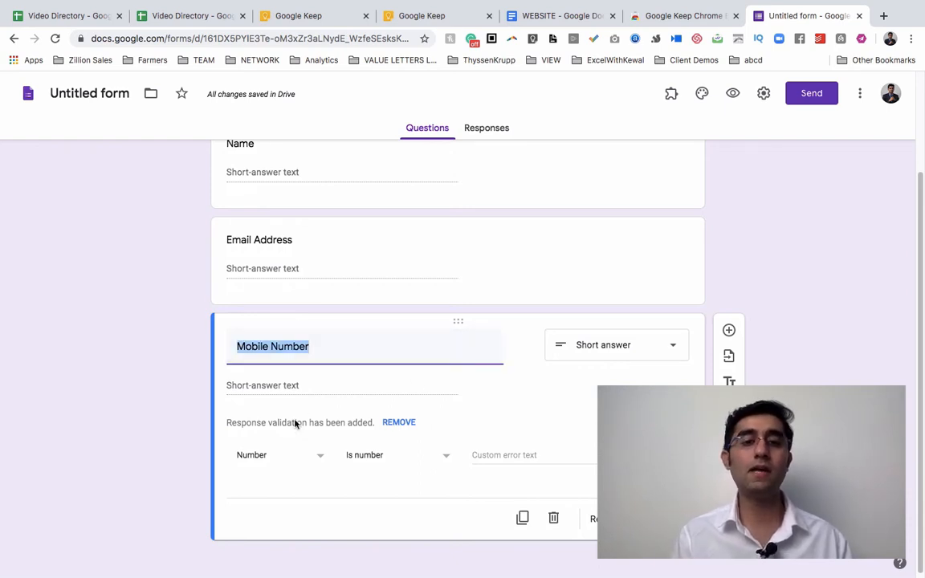
drag(252, 422, 276, 429)
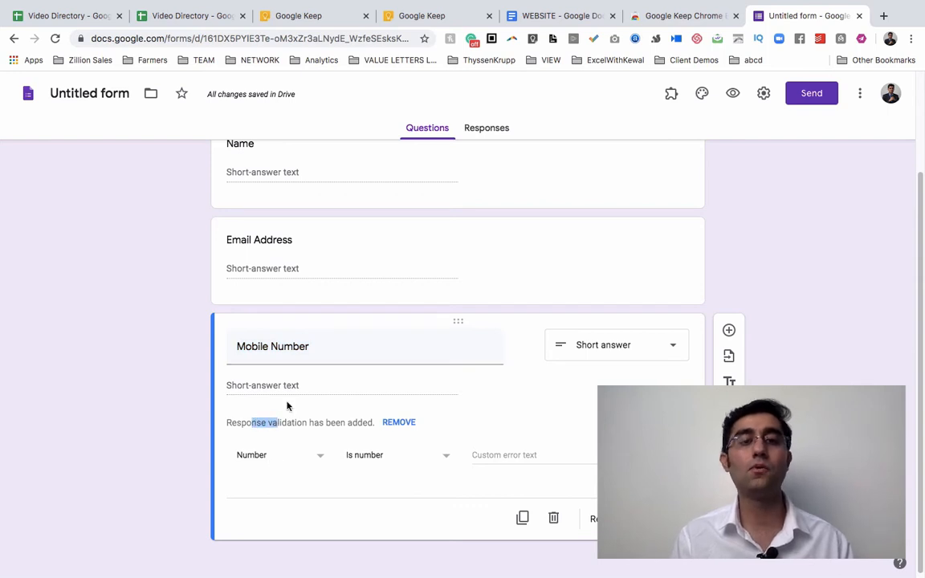
click(284, 270)
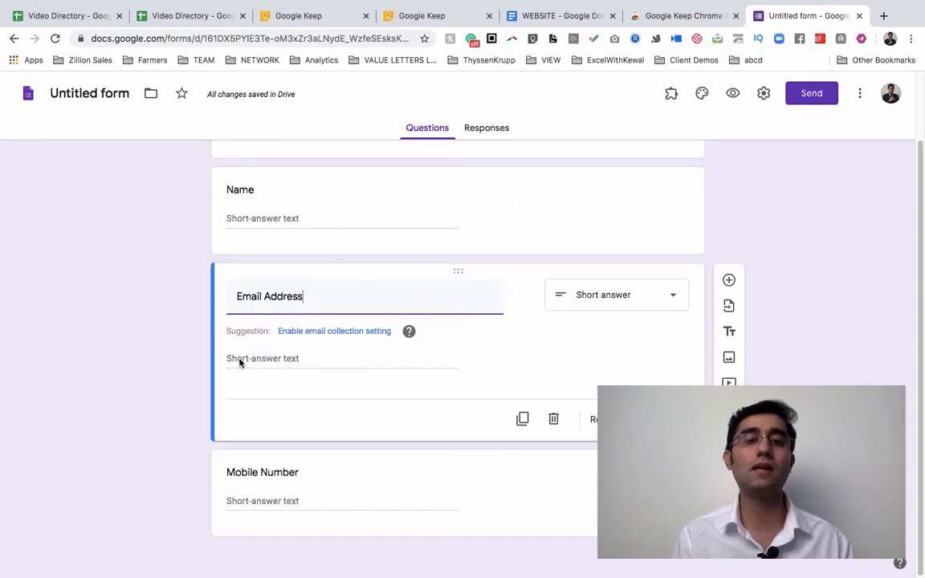
click(246, 454)
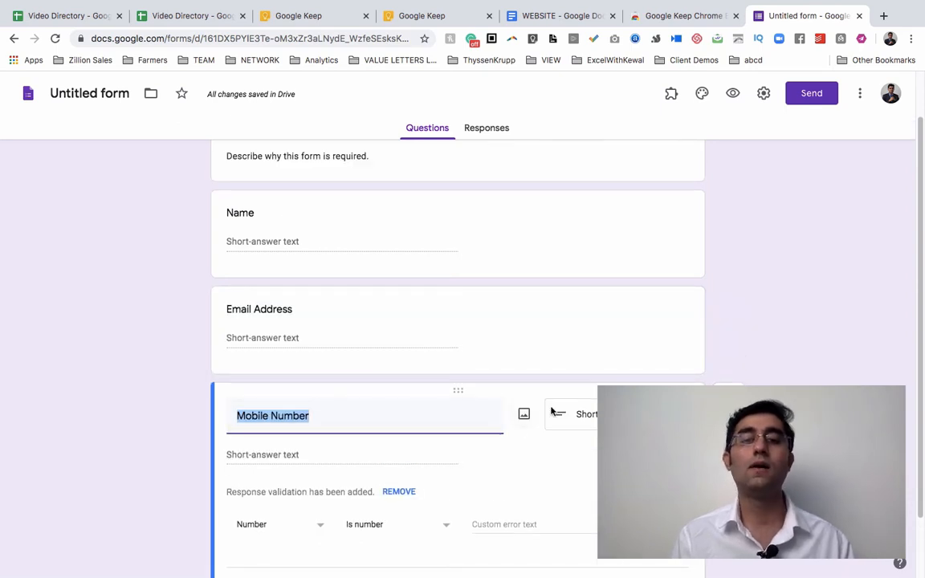
scroll(737, 330, down, 1)
scroll(737, 329, down, 1)
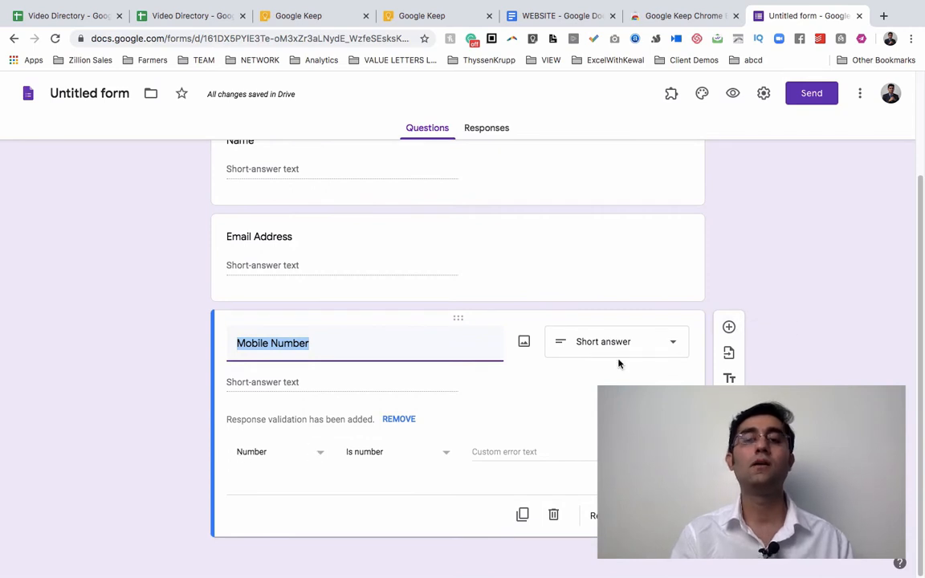
click(800, 292)
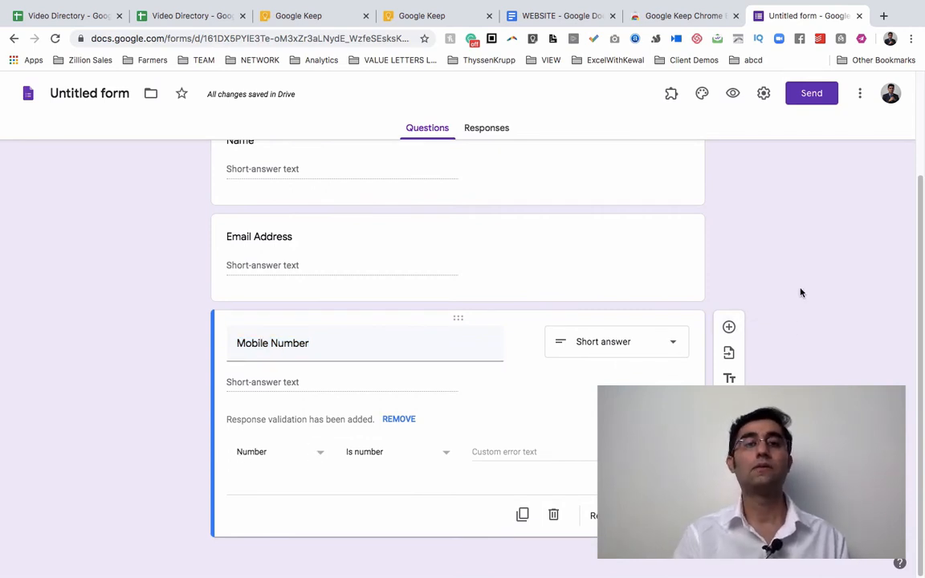
scroll(800, 292, up, 2)
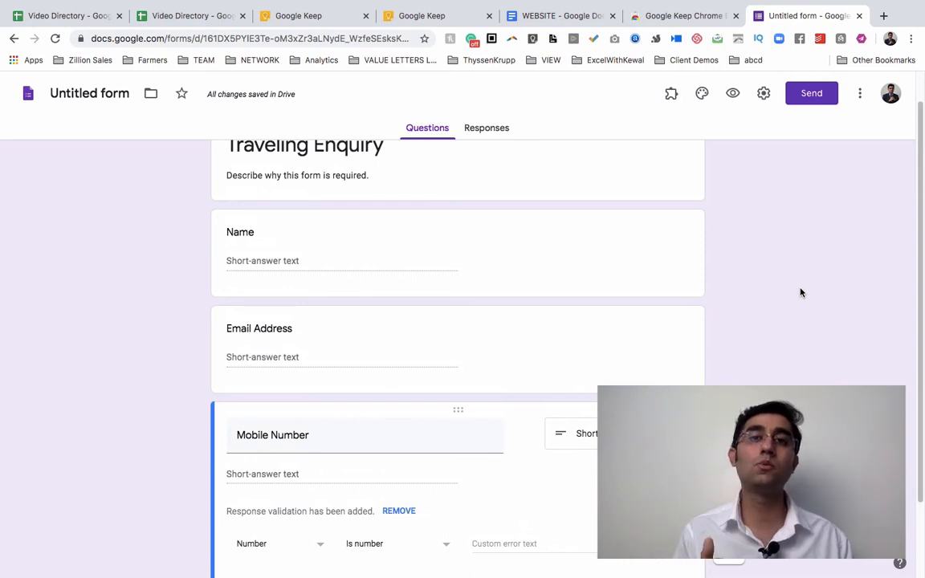
scroll(800, 293, down, 2)
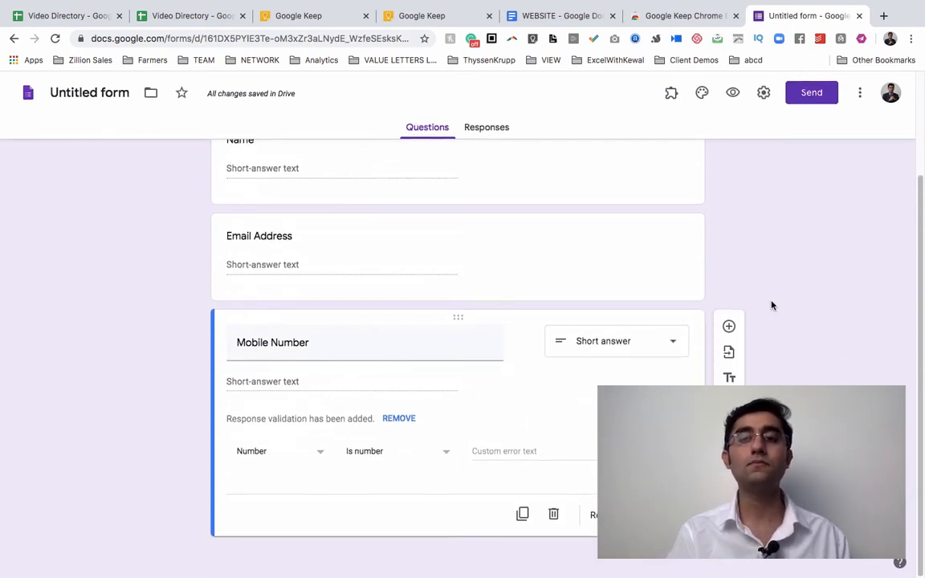
Add a multiple-choice question 'Which City do you want to travel?' after briefly trying Checkboxes.
click(729, 328)
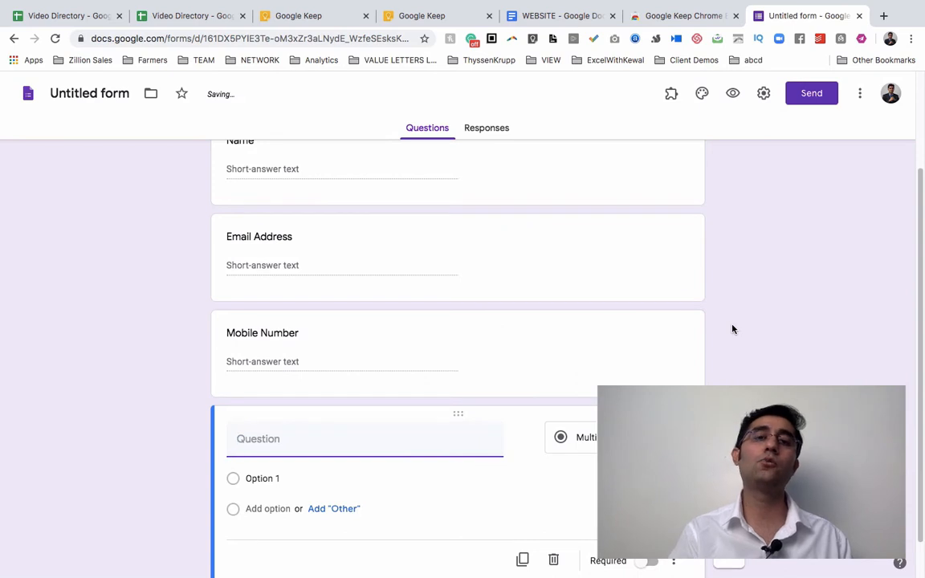
text(Which)
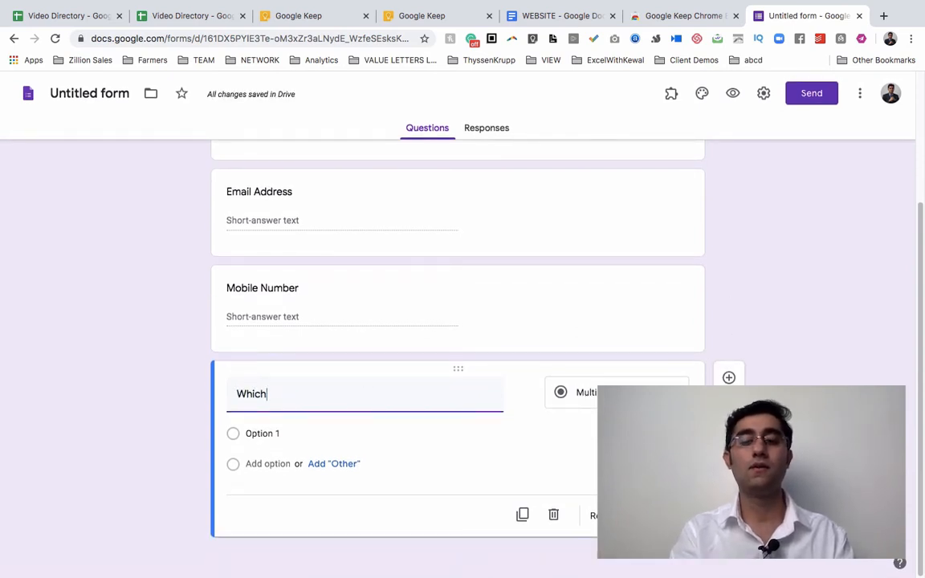
text( City do)
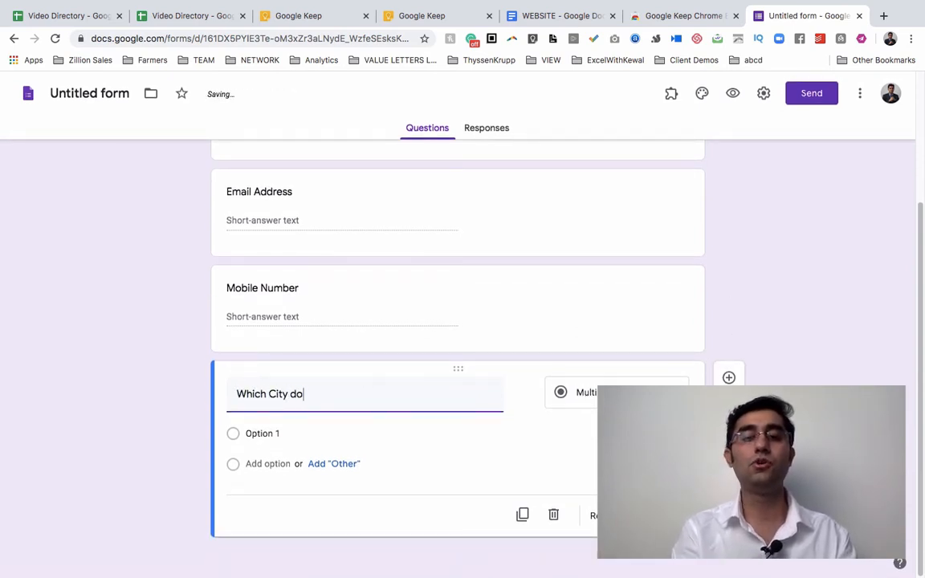
text( you want to )
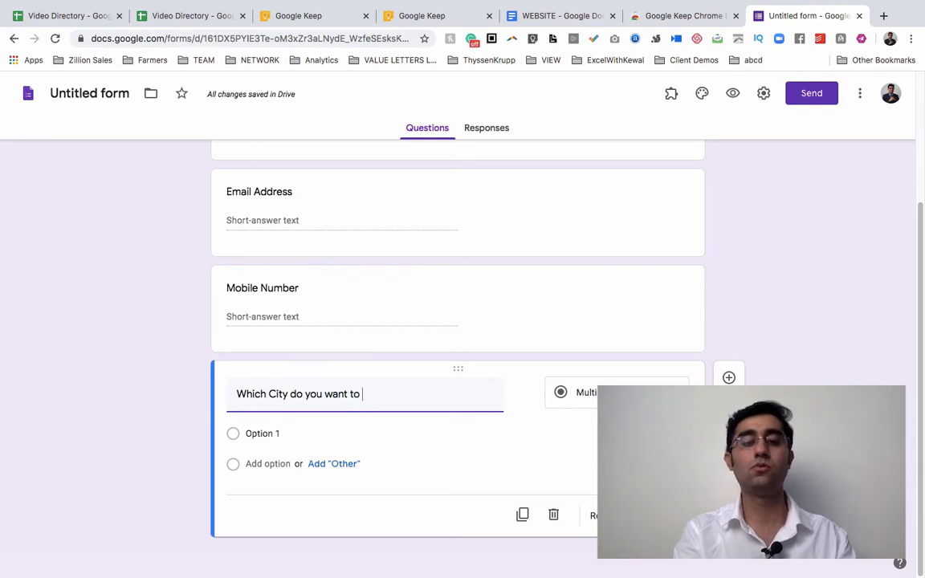
text(travel?)
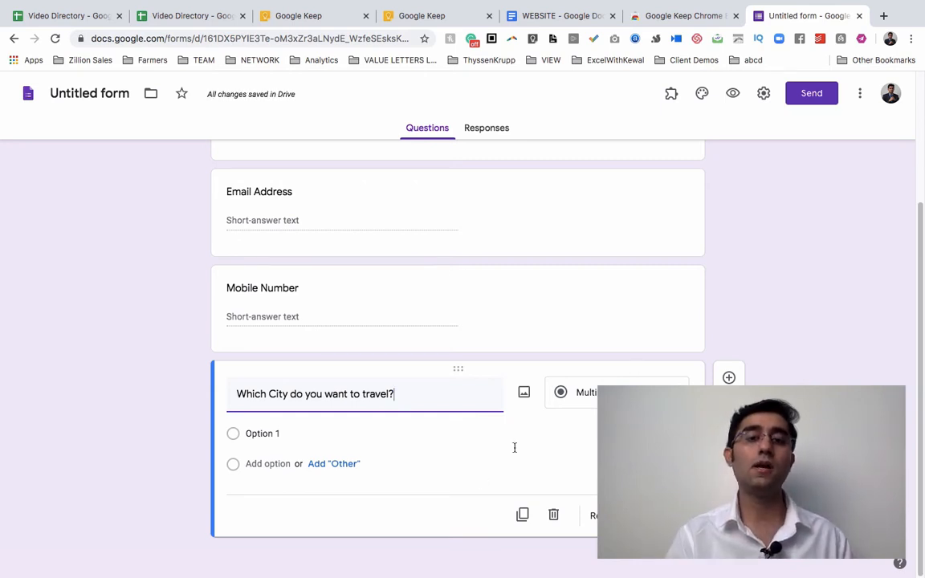
click(578, 392)
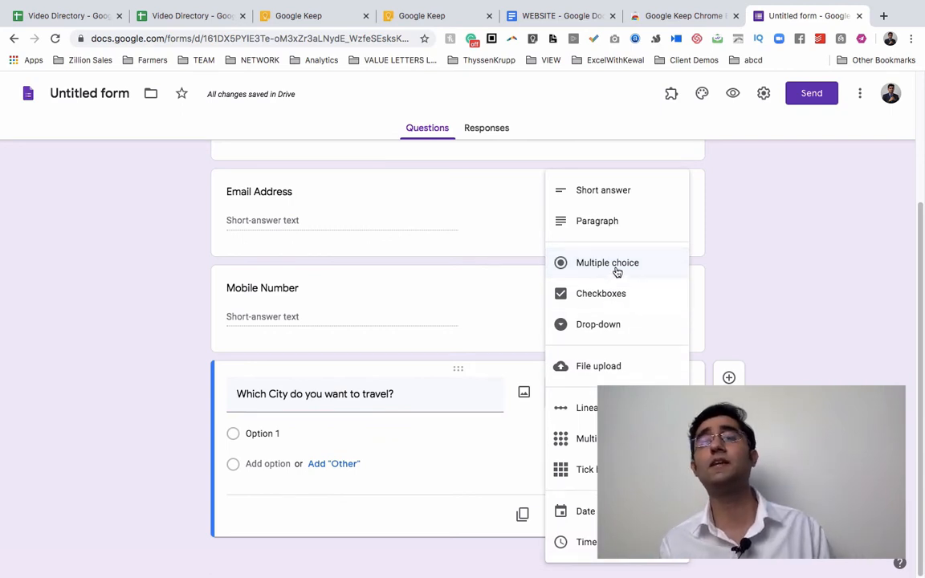
click(615, 303)
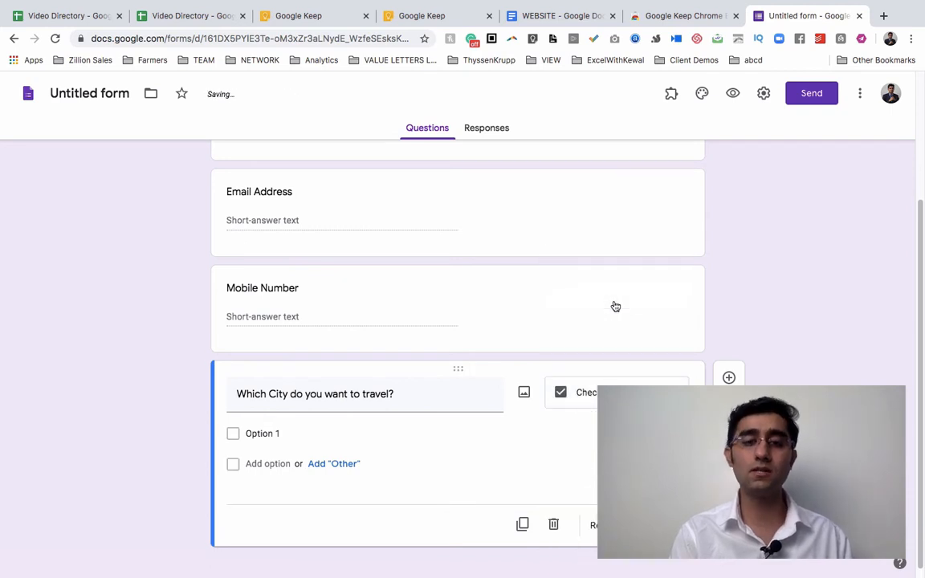
click(587, 399)
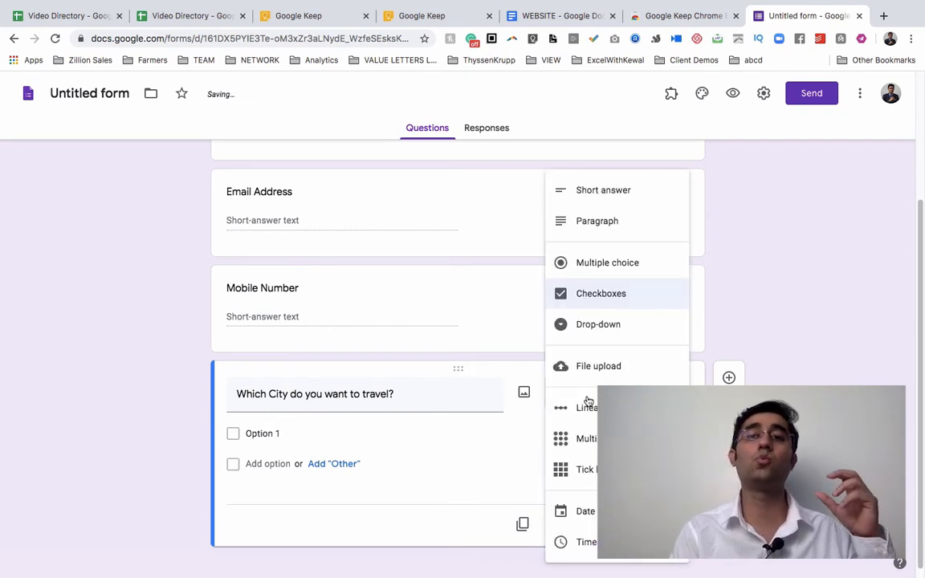
click(631, 262)
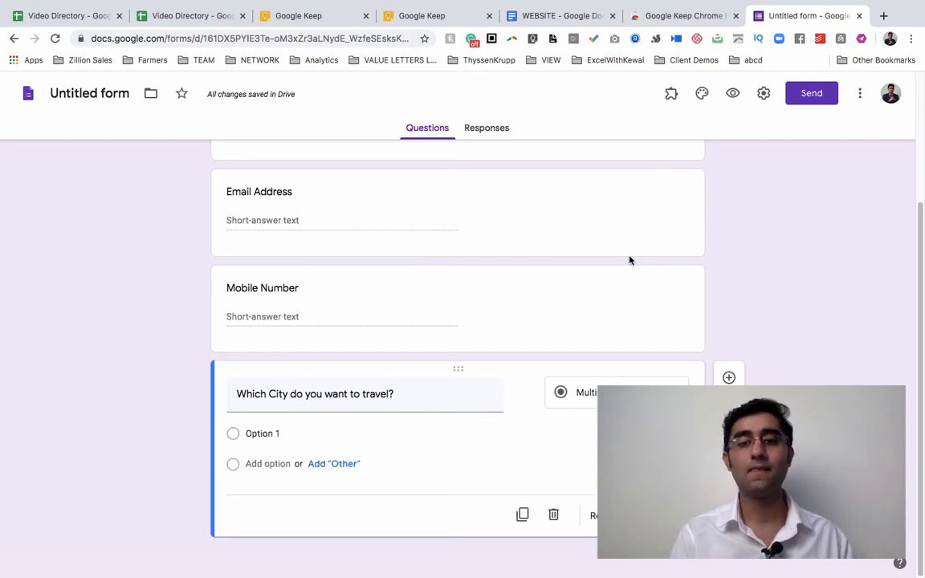
click(592, 393)
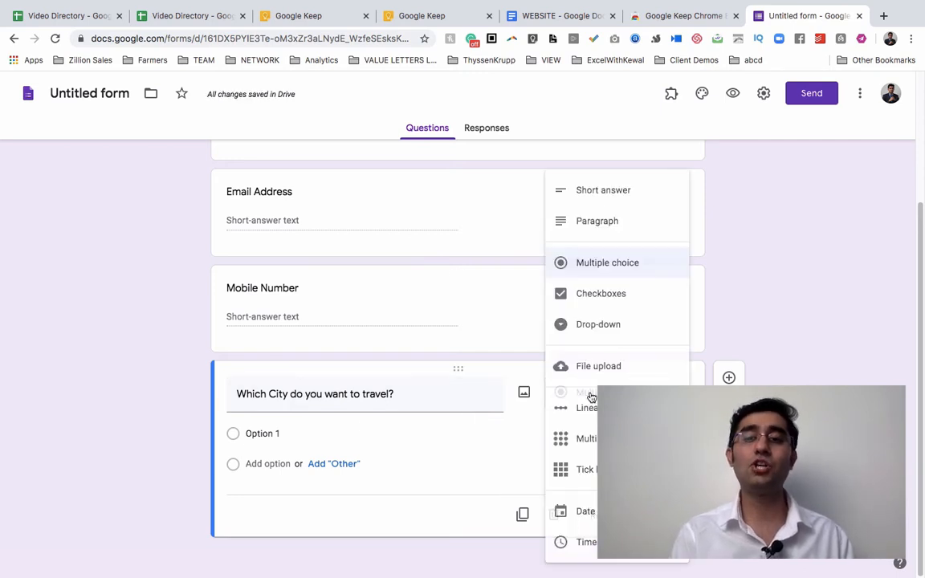
click(596, 262)
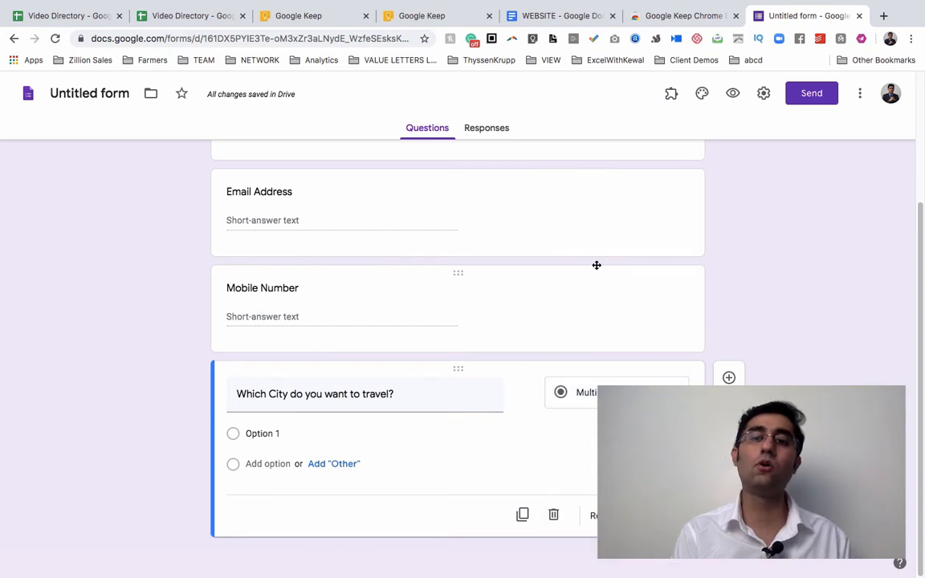
Set the city question's first two choices to New Delhi and Mumbai.
click(320, 436)
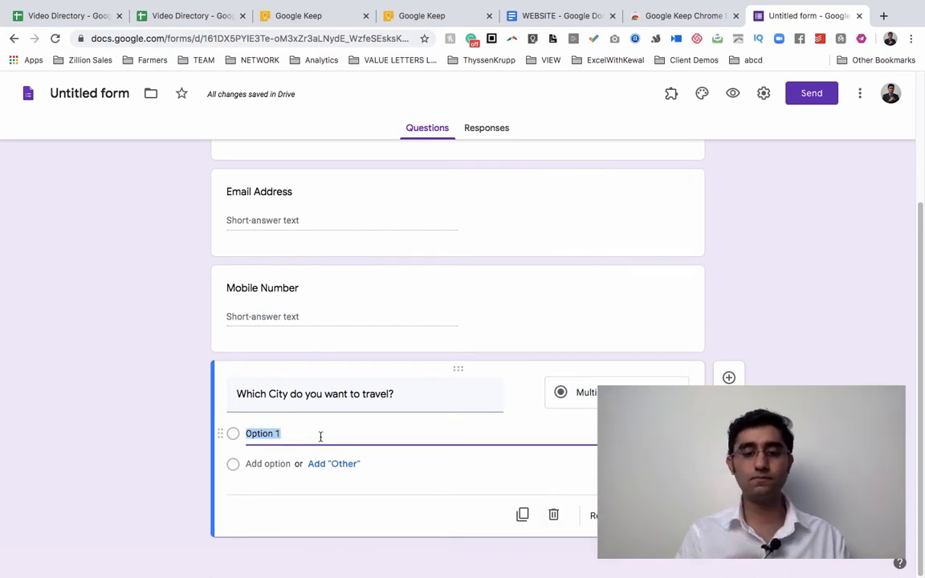
text(New Del)
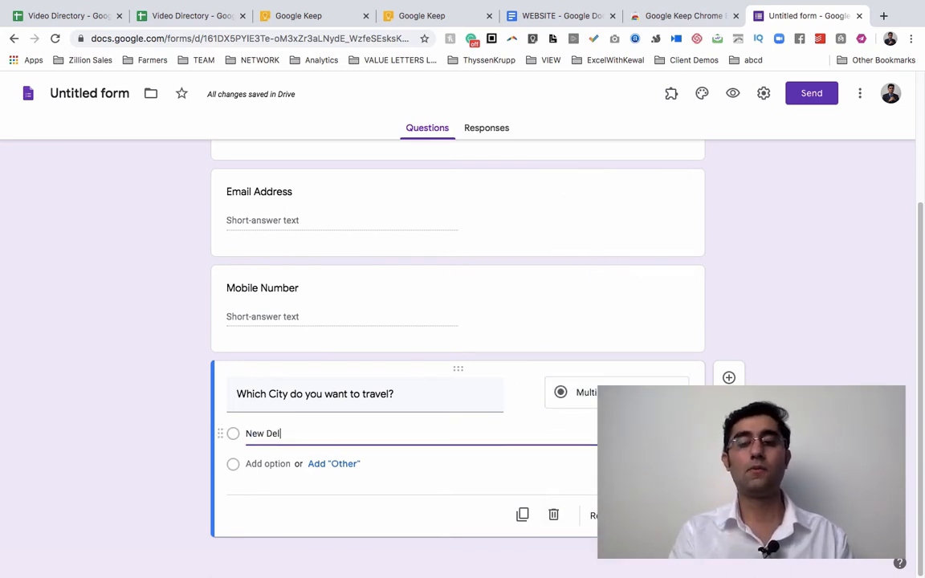
text(hi)
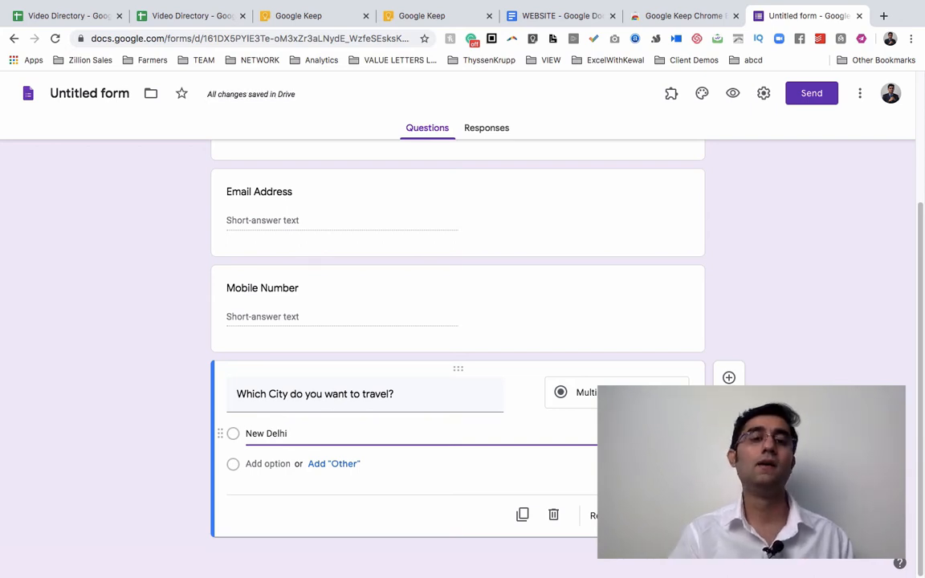
click(325, 465)
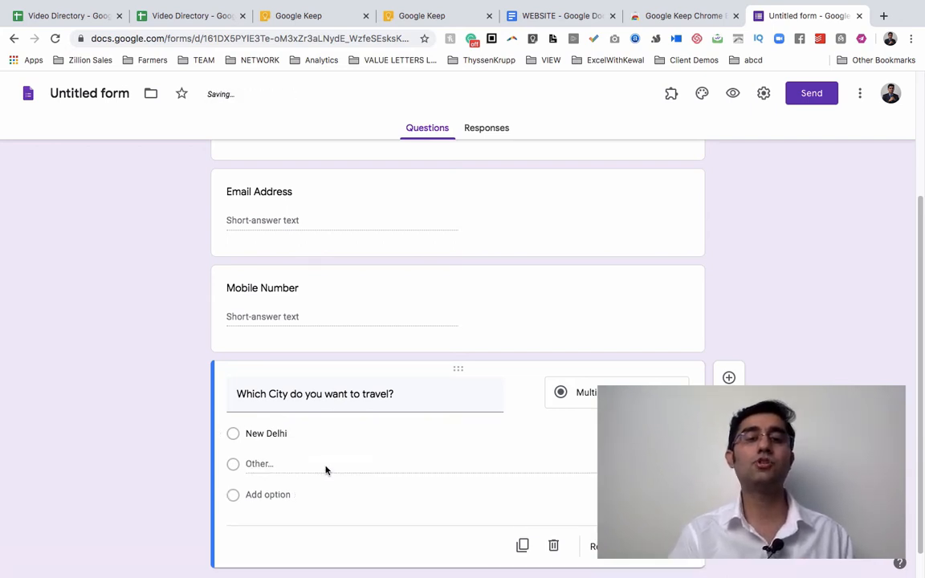
click(282, 495)
text(Mumba)
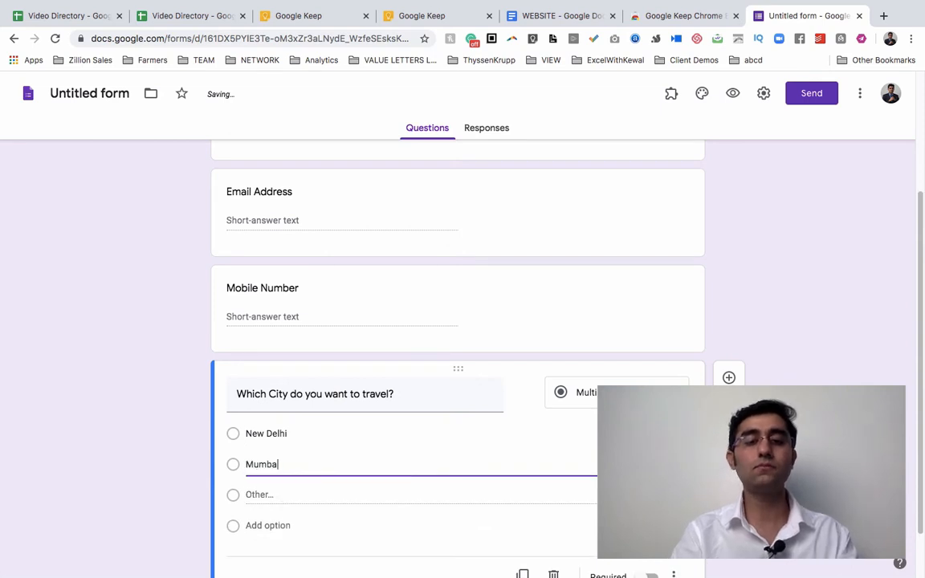
text(i)
scroll(128, 533, down, 1)
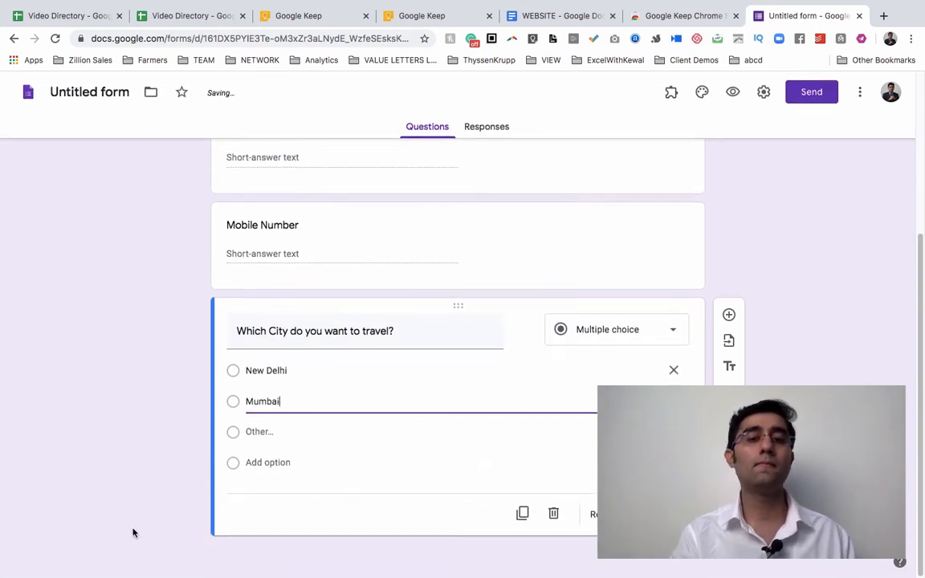
Add Bangalore and Hyderabad as choices and remove the Other option.
click(265, 464)
text(Bangalore)
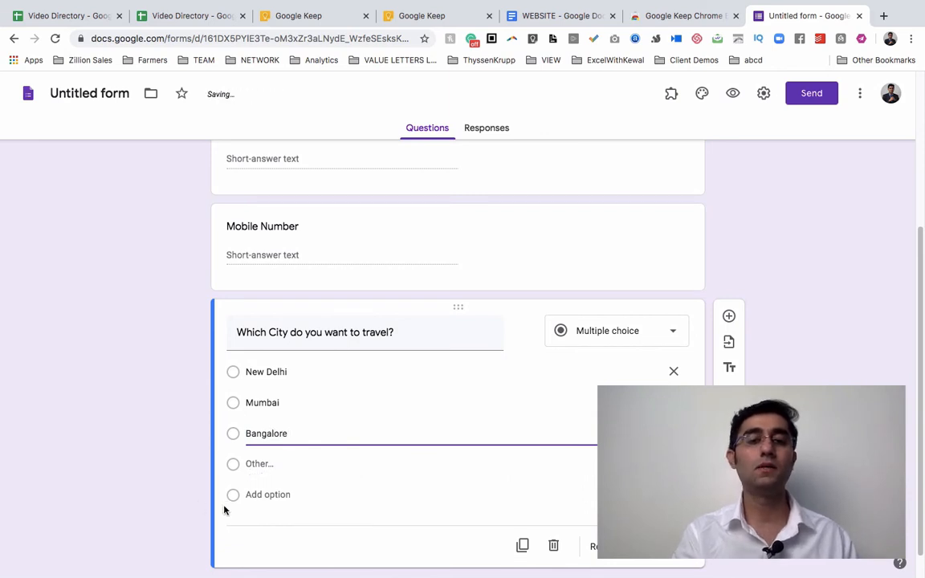
click(150, 517)
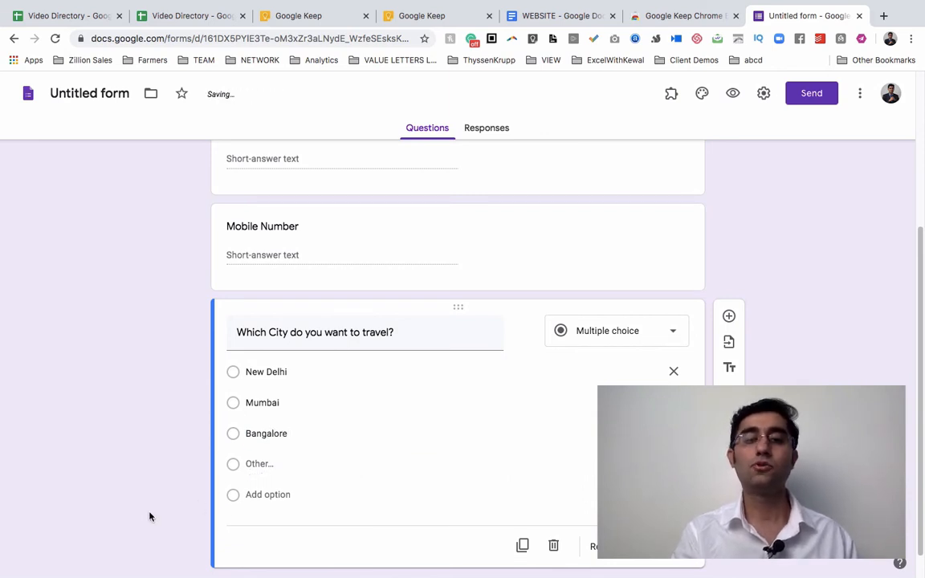
click(255, 496)
text(Hyderabad)
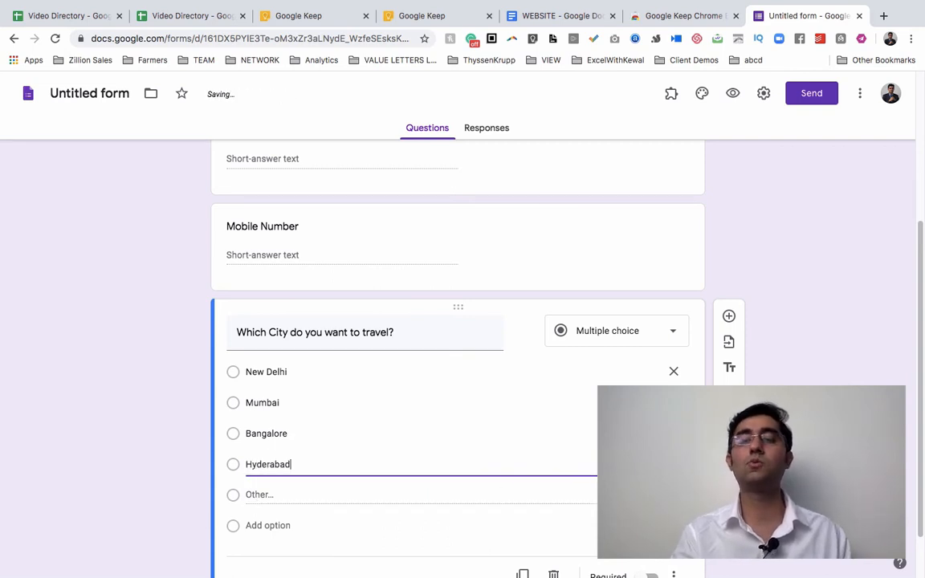
click(674, 495)
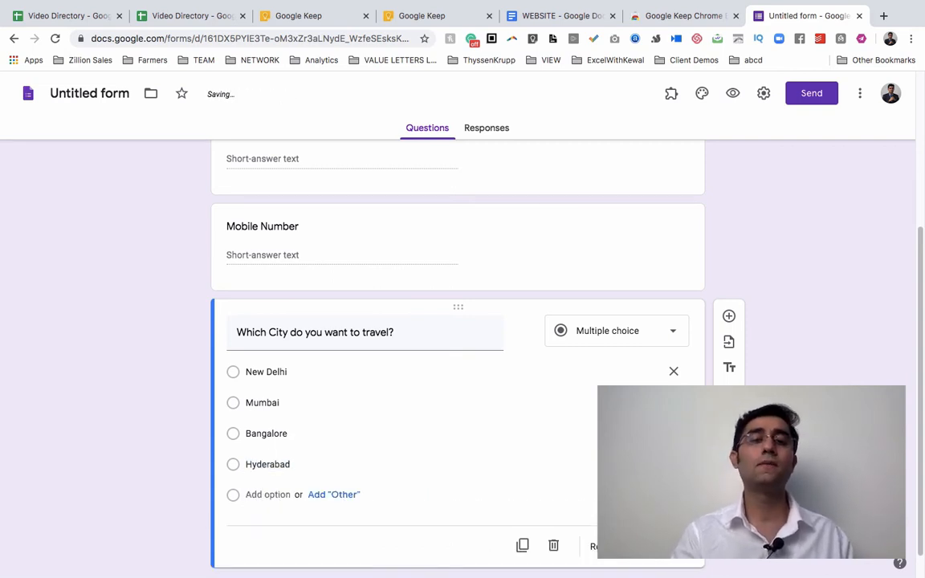
scroll(458, 321, up, 2)
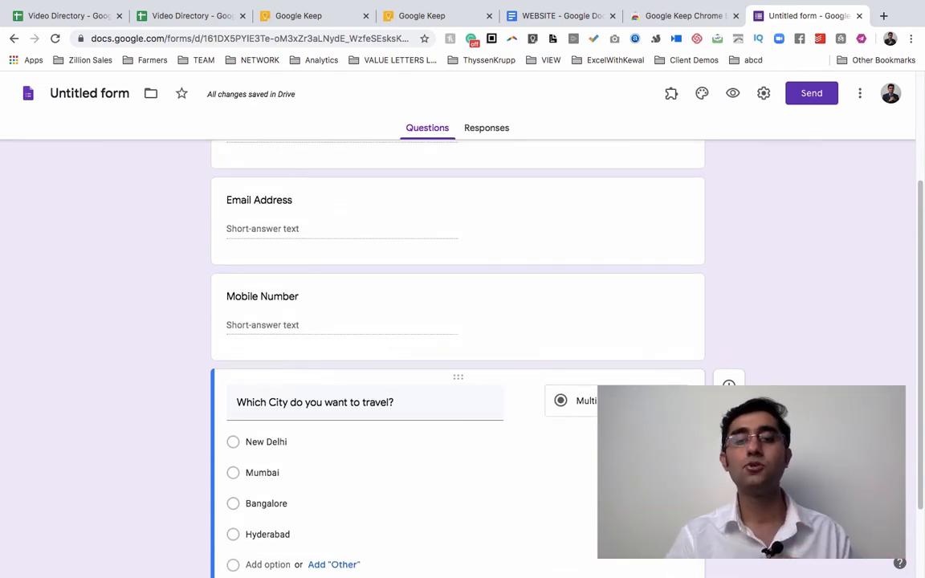
Add an Other choice below Hyderabad, then remove it again.
scroll(457, 321, down, 1)
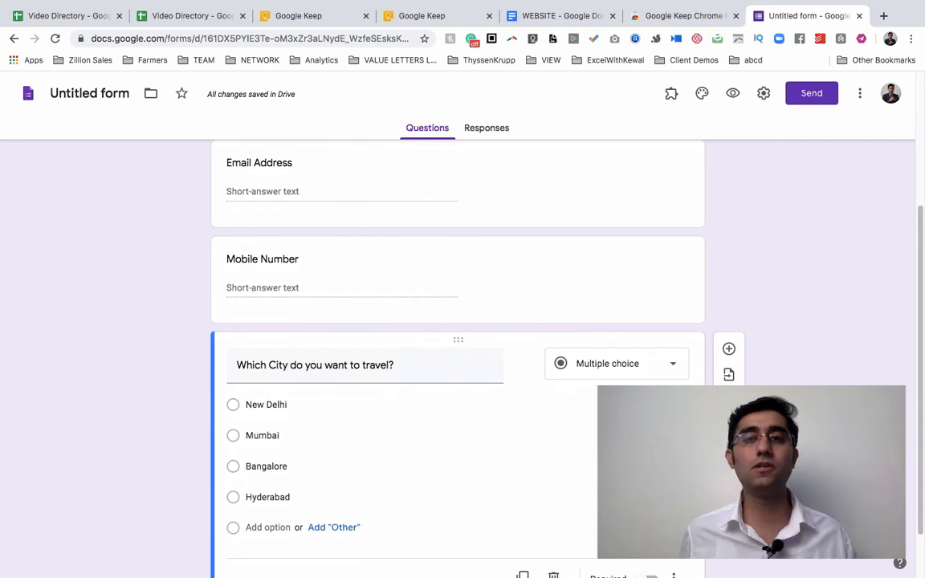
click(320, 529)
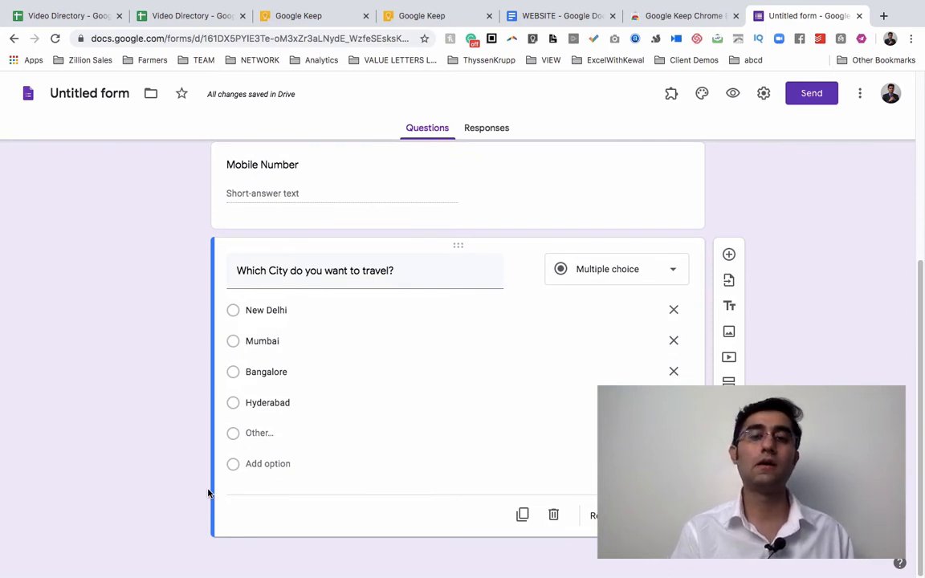
click(674, 433)
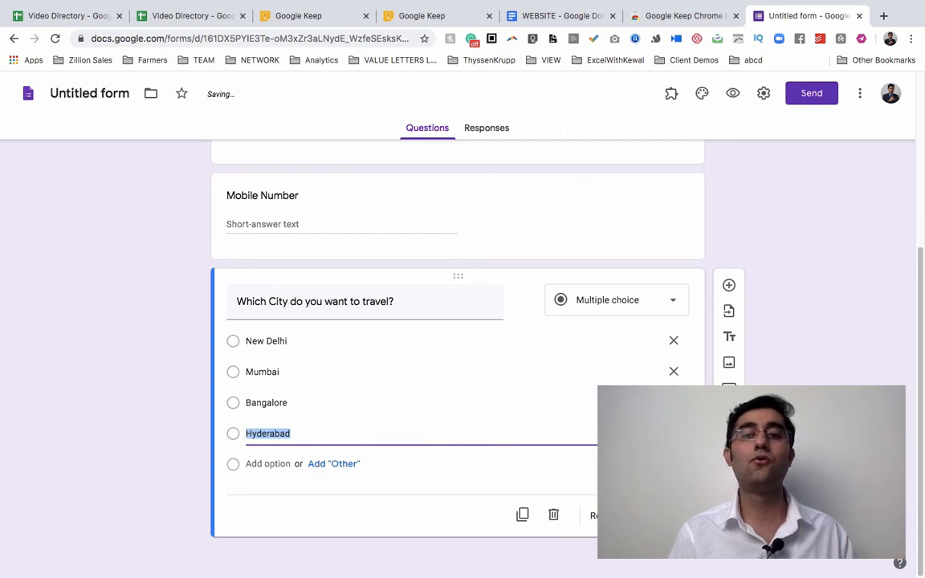
Preview the Traveling Enquiry form in a new tab as respondents see it.
scroll(458, 321, up, 5)
scroll(458, 321, down, 1)
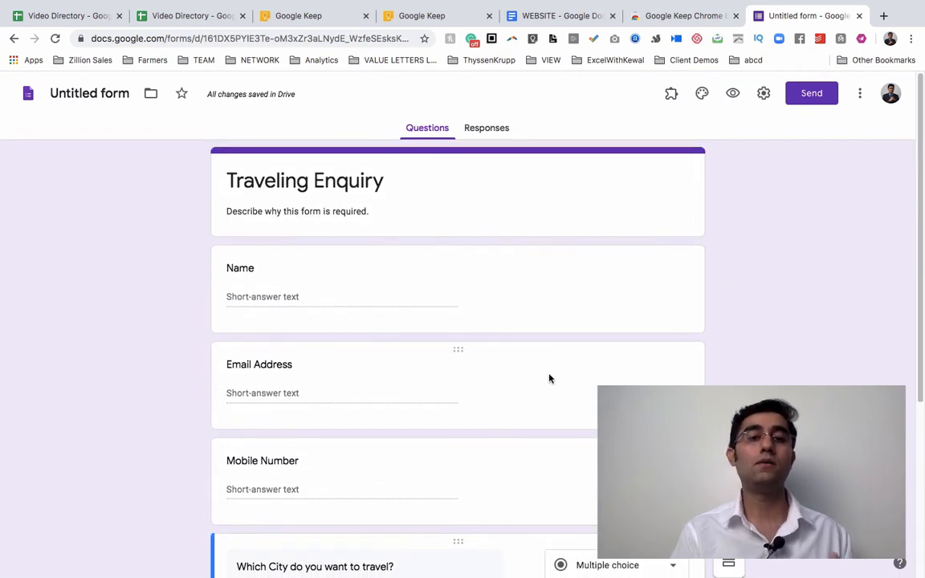
scroll(434, 479, down, 3)
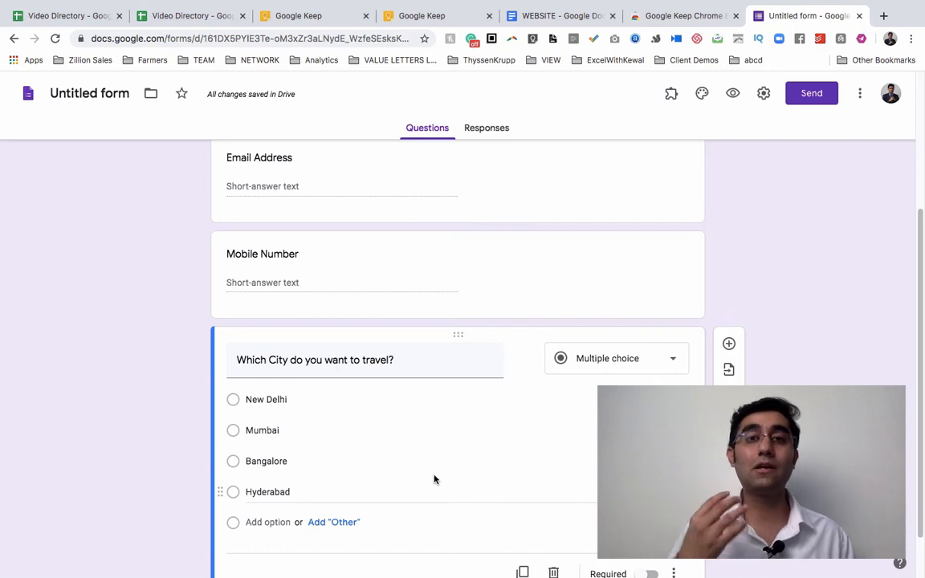
scroll(433, 480, up, 2)
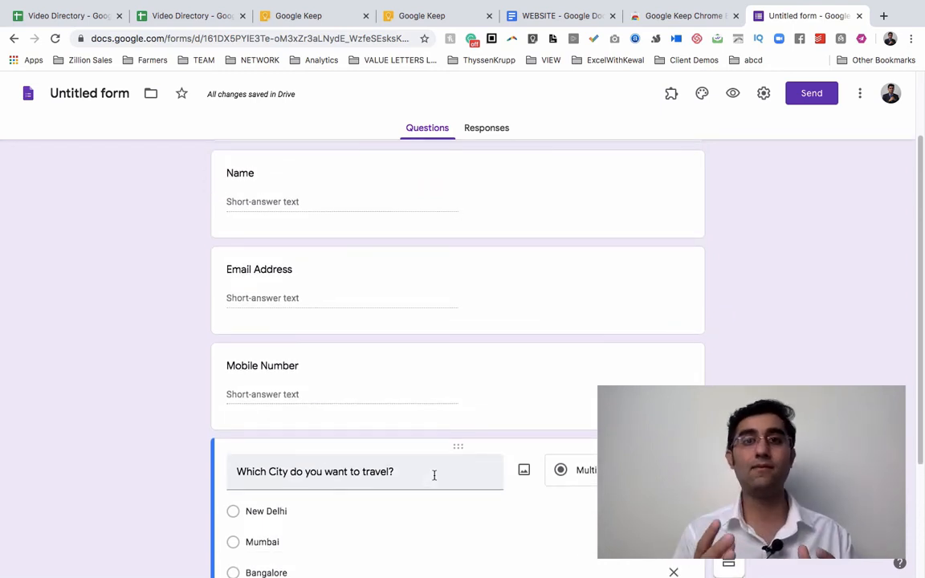
scroll(433, 477, up, 2)
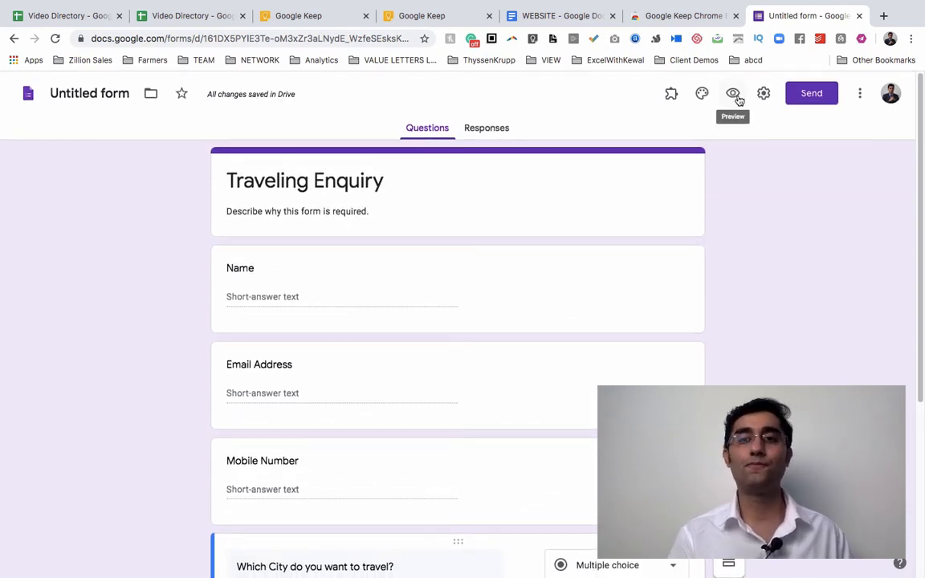
click(734, 95)
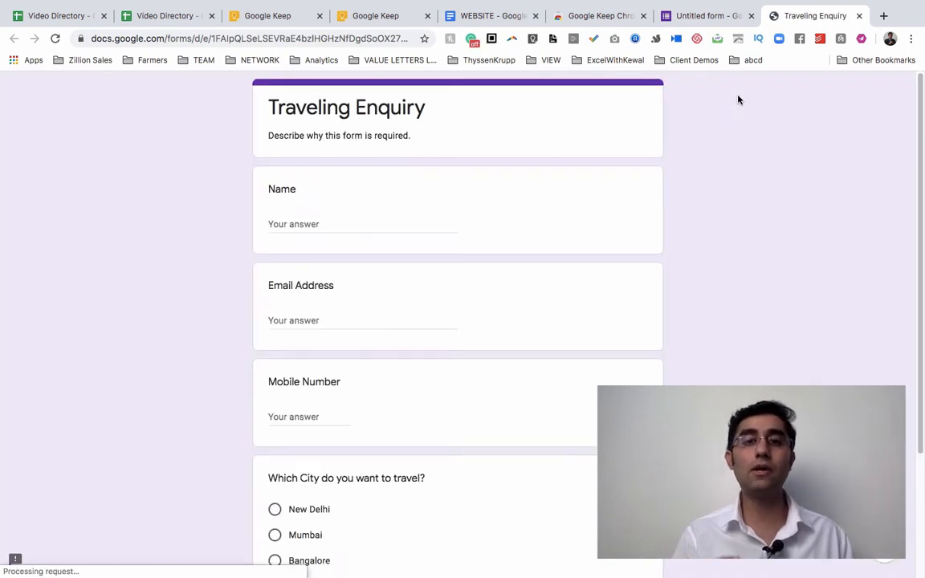
Submit a test response with a name, autofilled email and mobile number, and New Delhi.
click(292, 229)
text(Kewal)
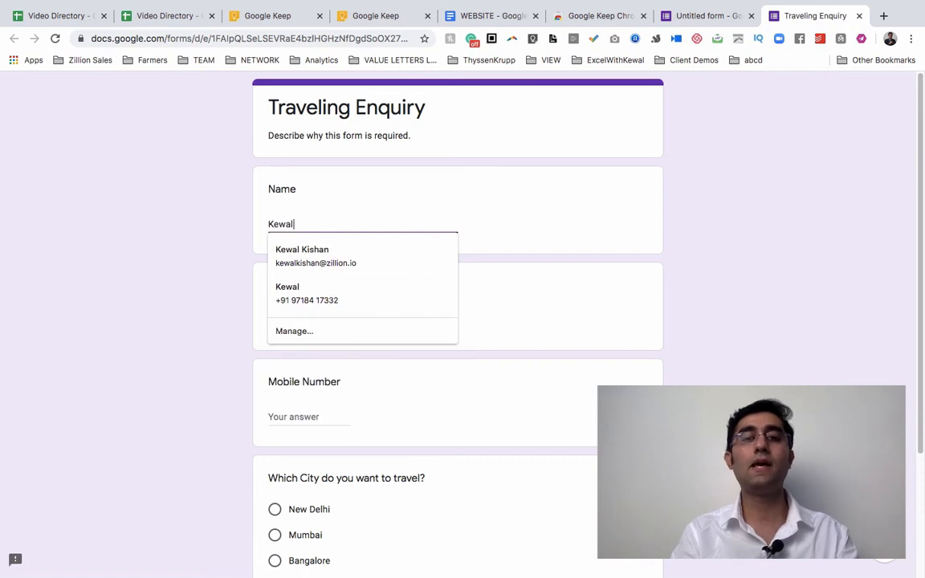
key(Tab)
text(k)
key(Down)
key(Return)
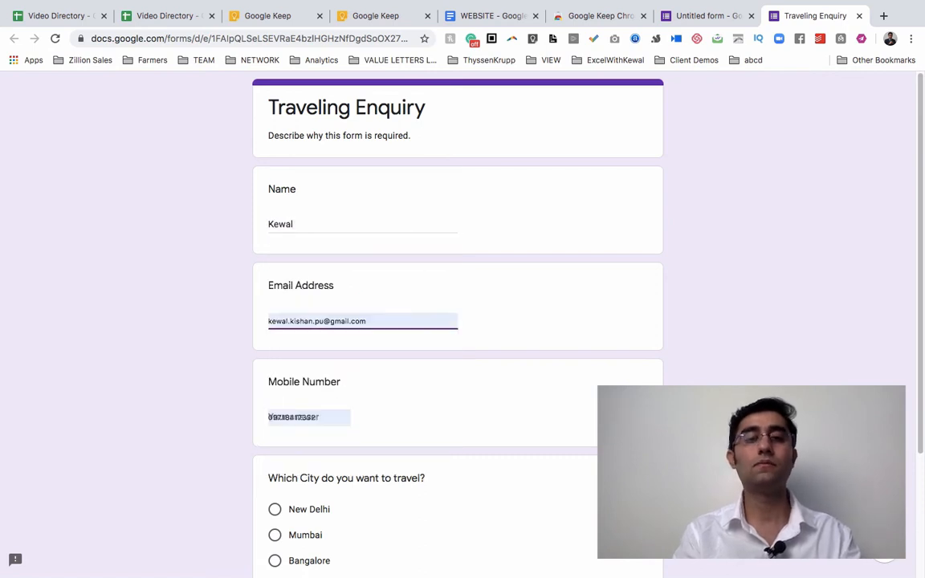
key(Tab)
scroll(255, 329, down, 2)
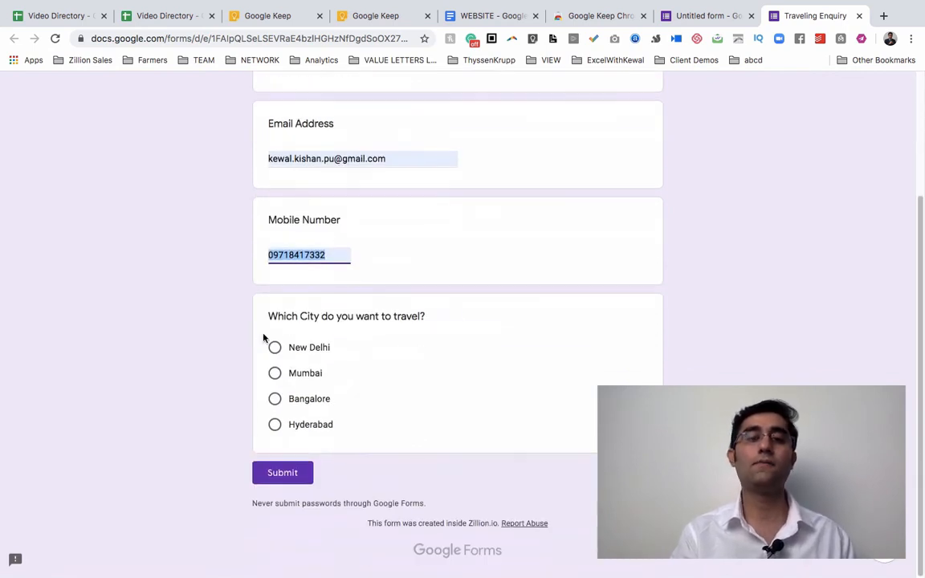
click(275, 347)
scroll(275, 348, up, 2)
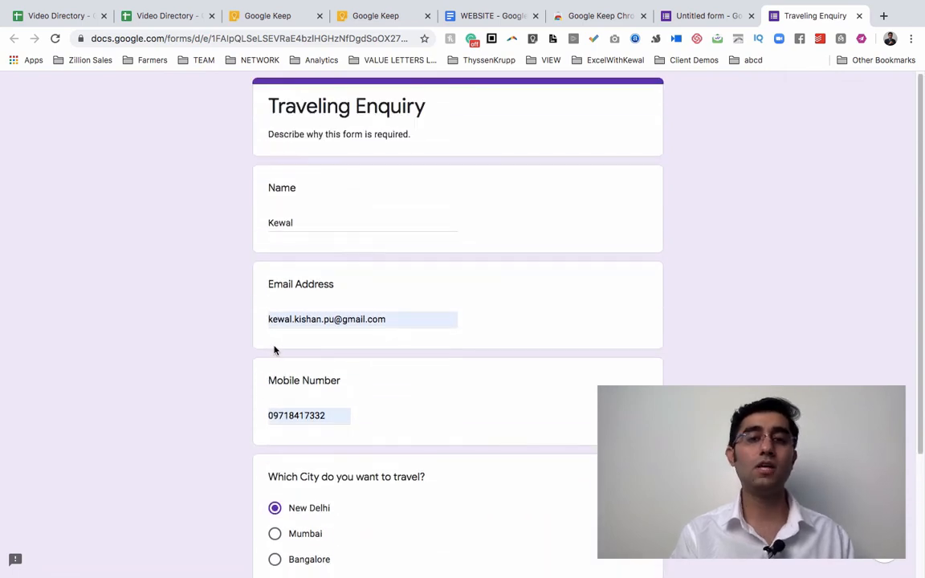
scroll(274, 350, down, 2)
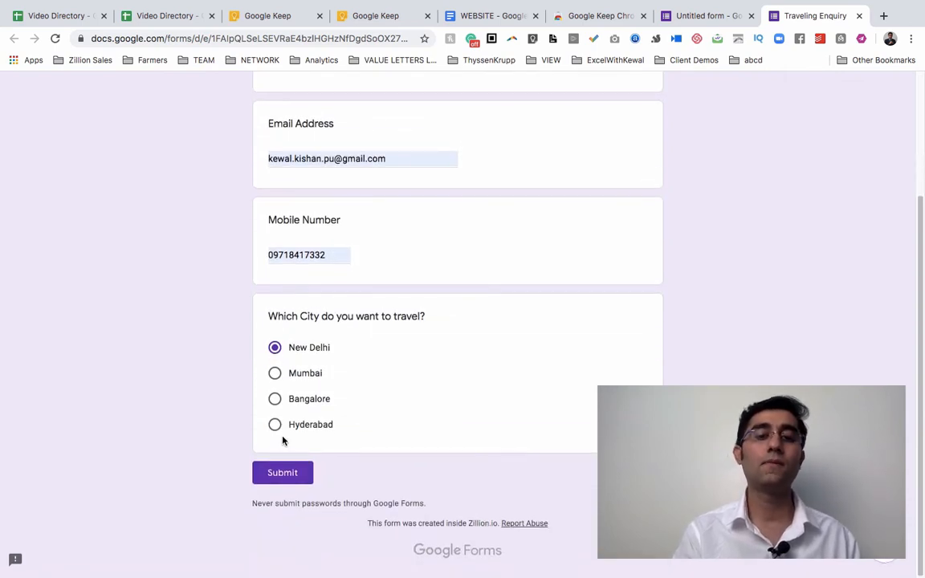
click(275, 476)
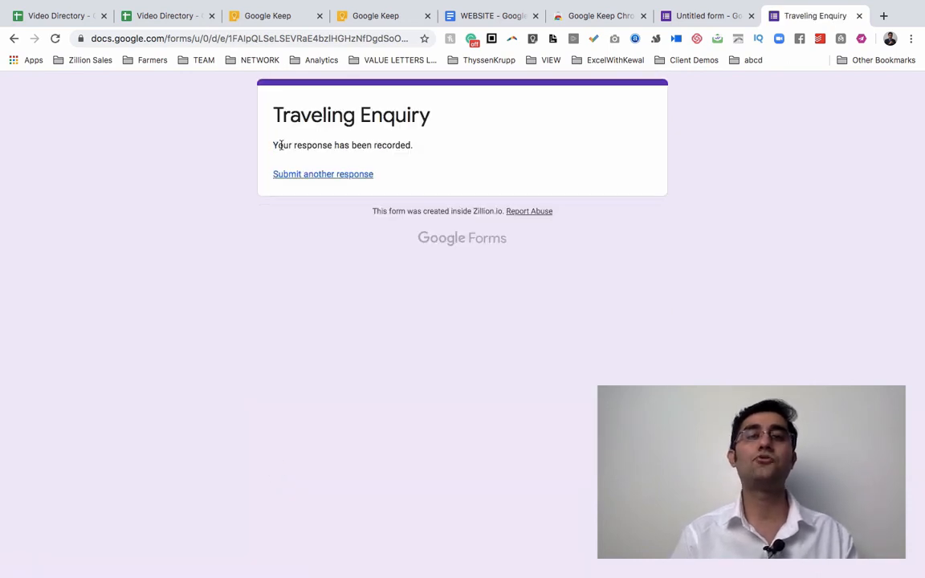
From the 'Your response has been recorded' page, start another response to the form.
mouse_move(273, 145)
mouse_down()
mouse_move(409, 157)
mouse_move(259, 145)
mouse_up()
click(425, 151)
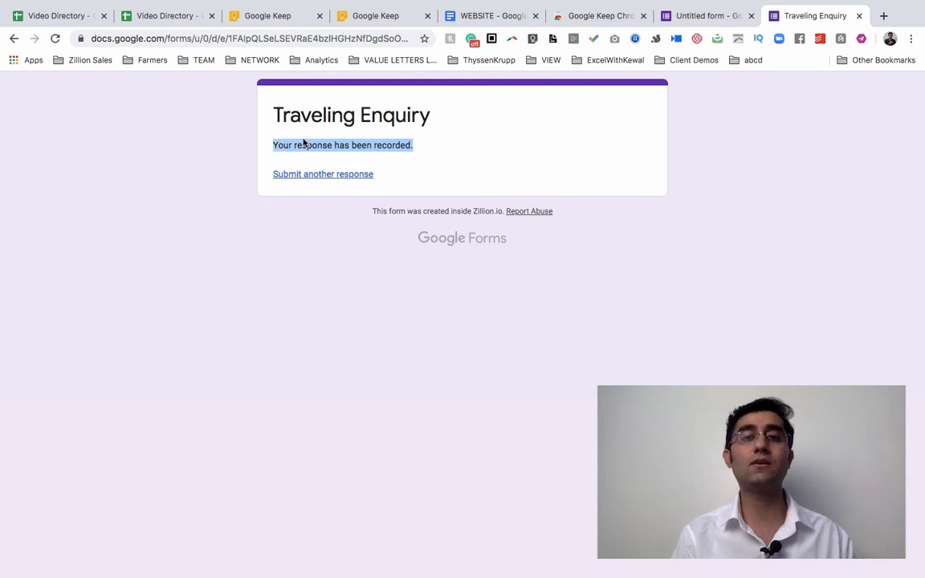
scroll(304, 140, up, 5)
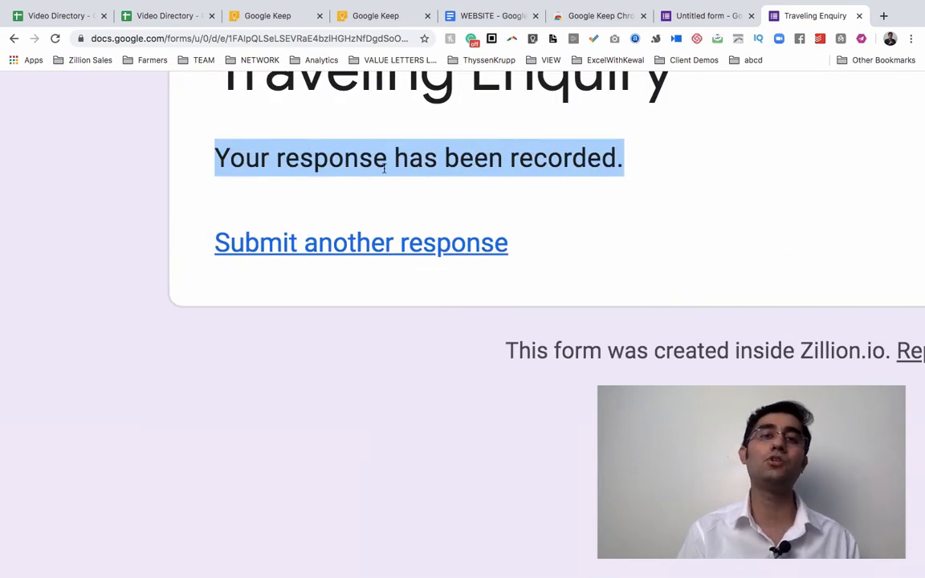
scroll(384, 169, down, 5)
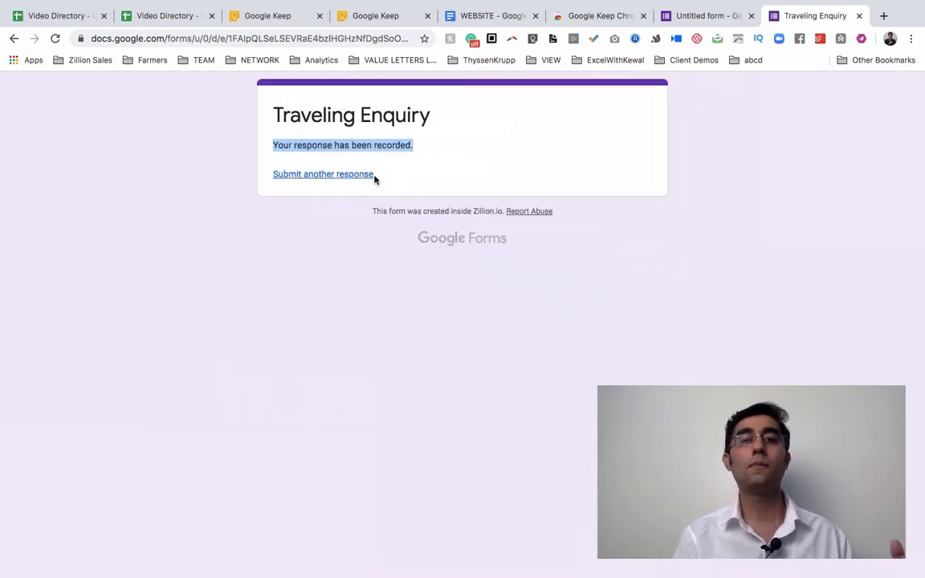
click(353, 149)
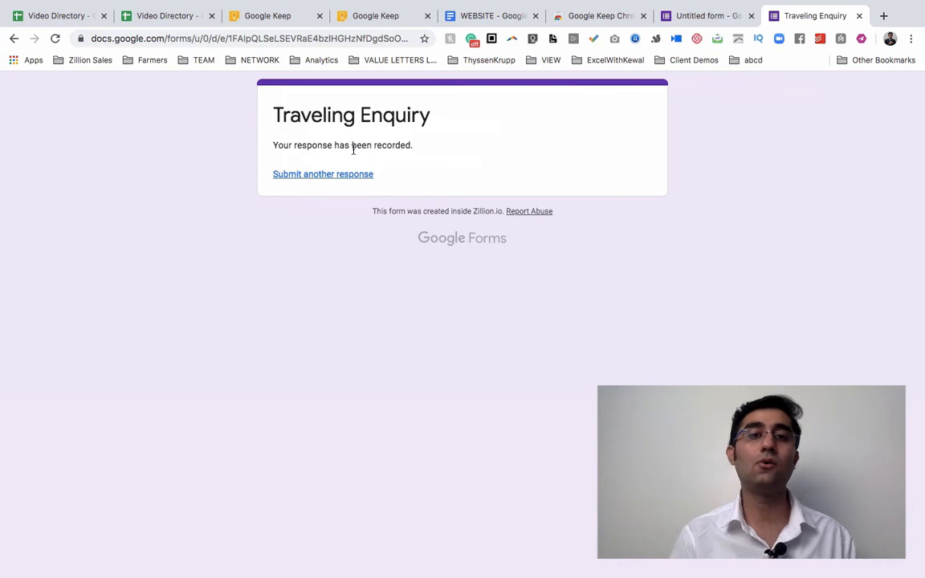
click(321, 176)
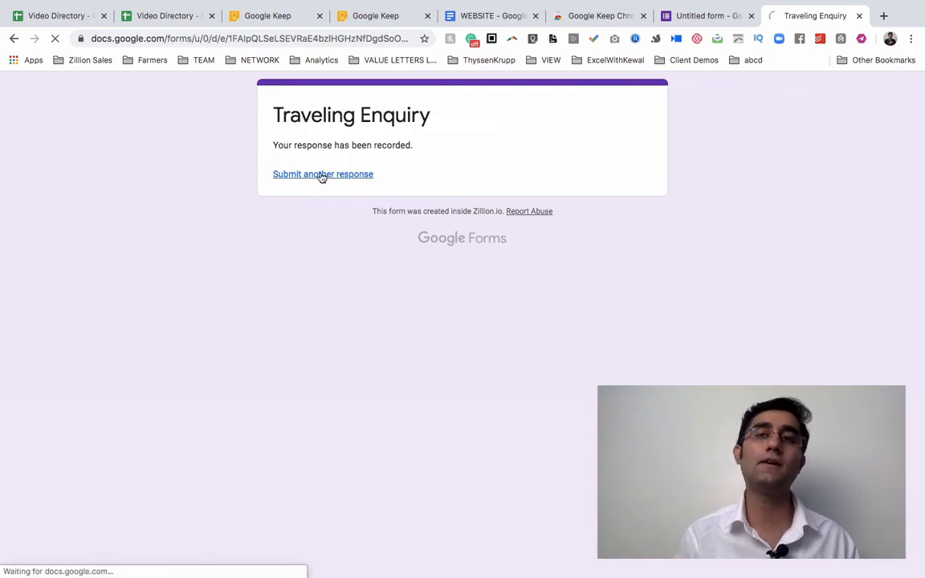
Enter the second respondent's name, e-mail address and mobile number in the test response.
click(299, 224)
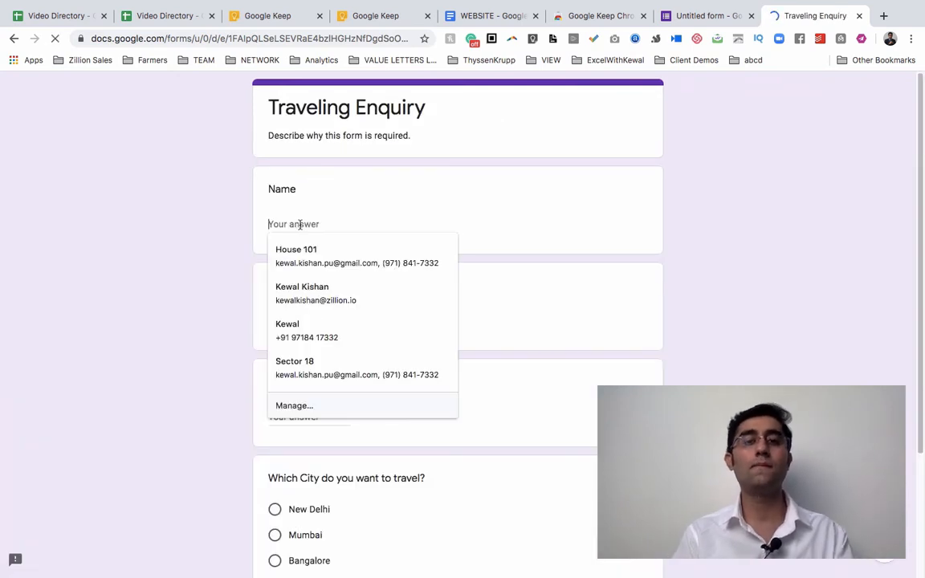
text(Akah)
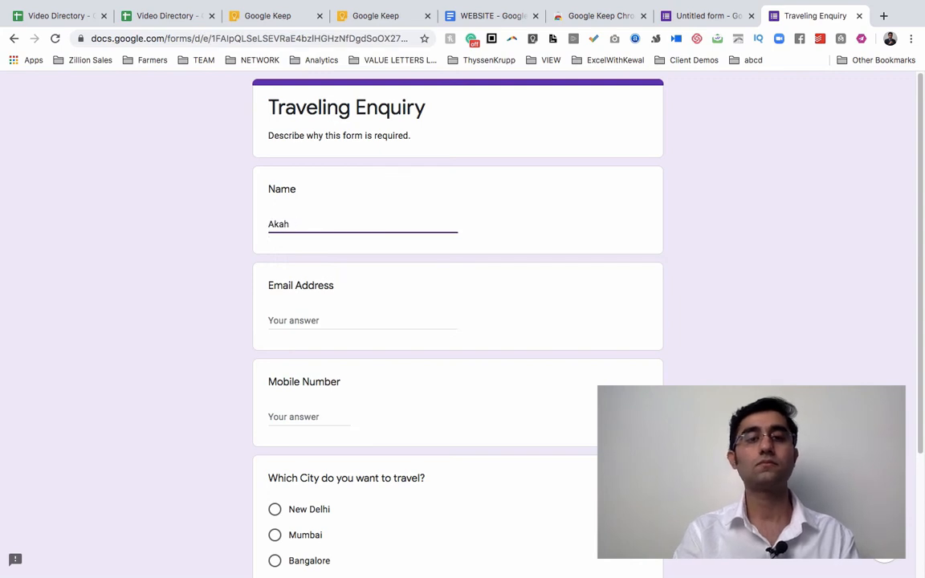
text(ssh)
key(Tab)
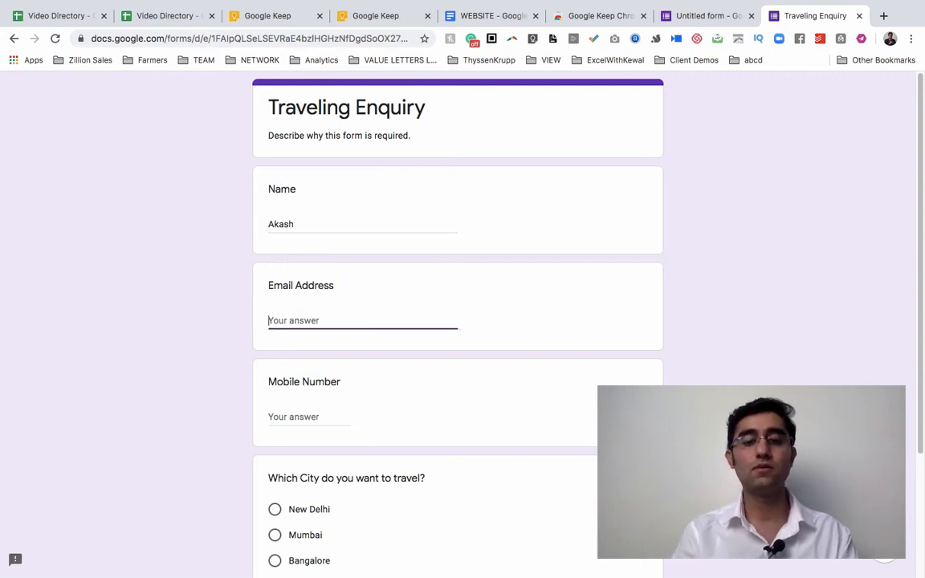
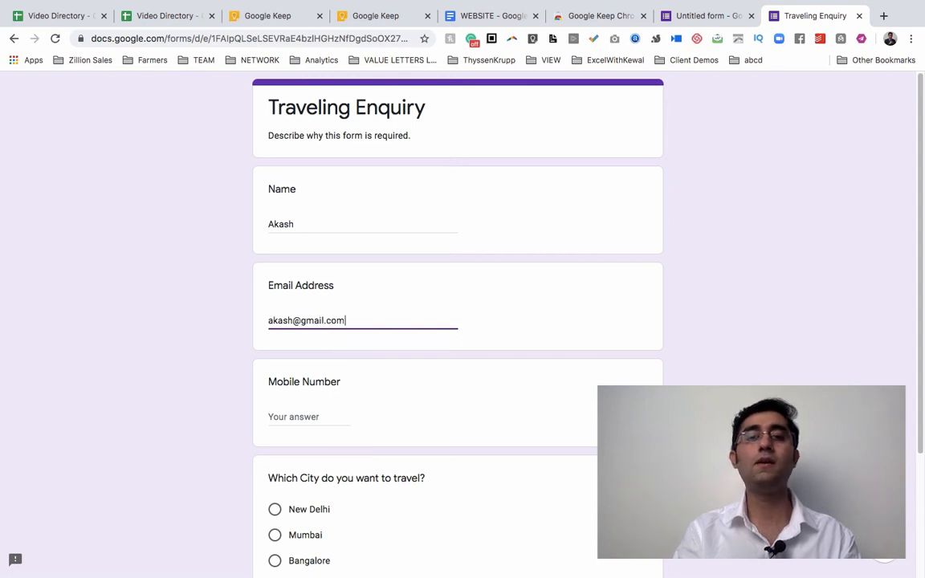
key(Tab)
text(898989)
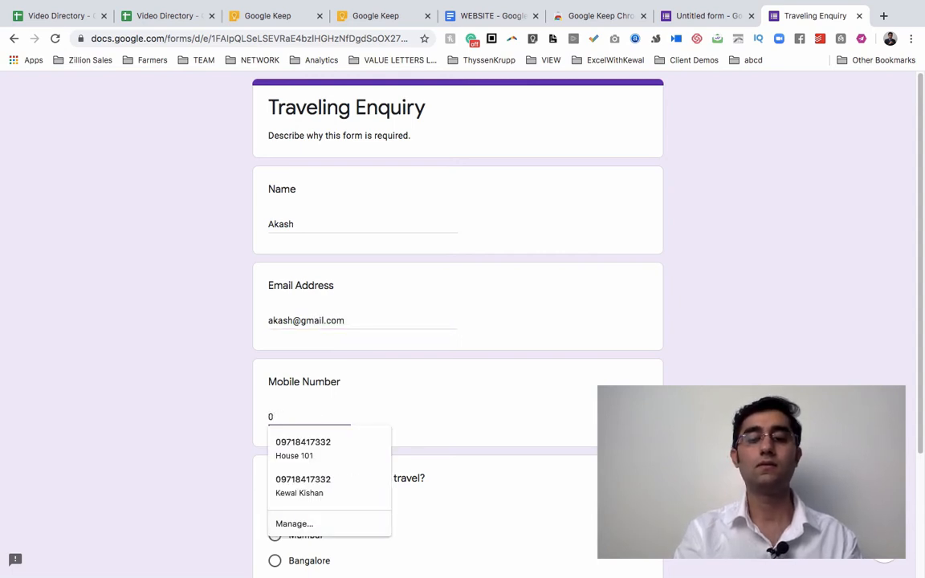
text(8989)
Choose Mumbai as the city, submit the response, and return to the form editor.
scroll(273, 321, down, 3)
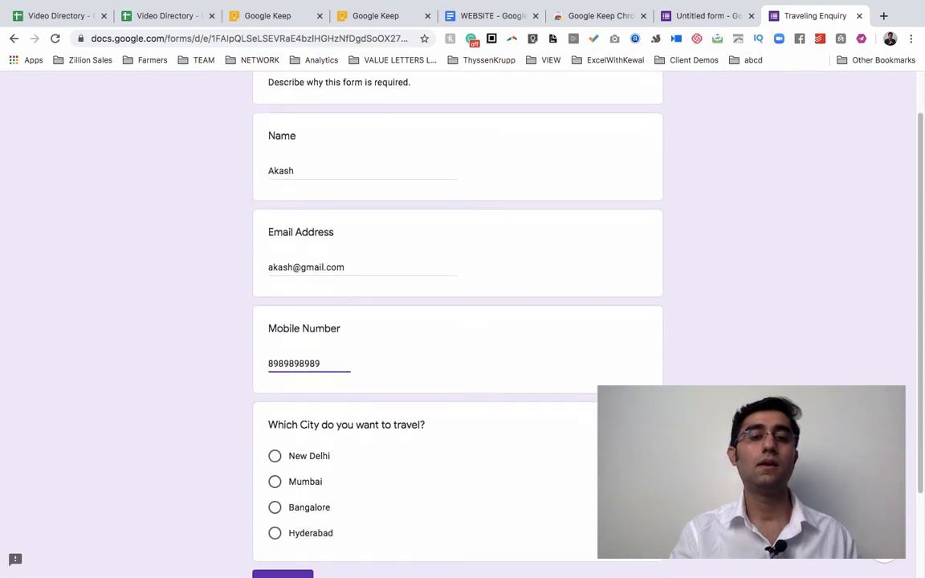
click(274, 412)
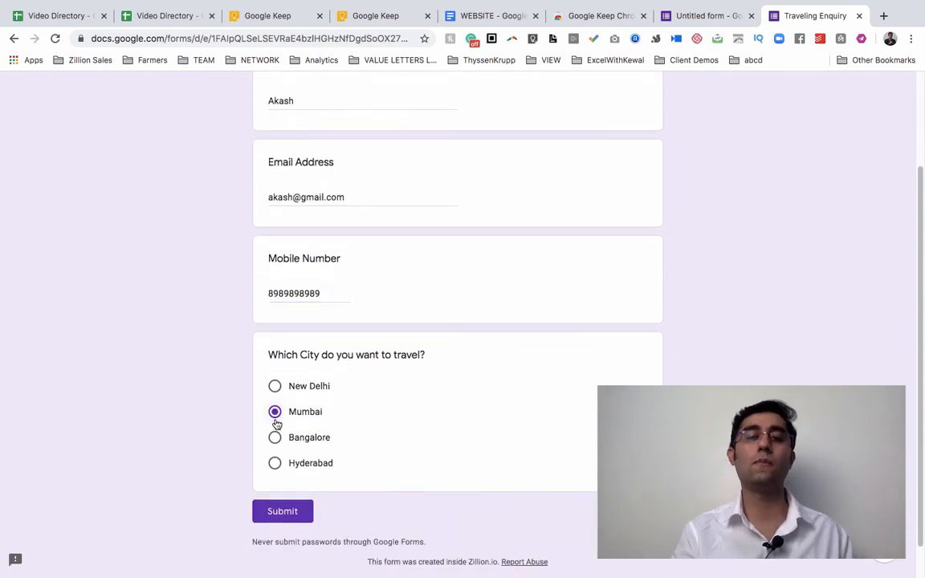
click(282, 512)
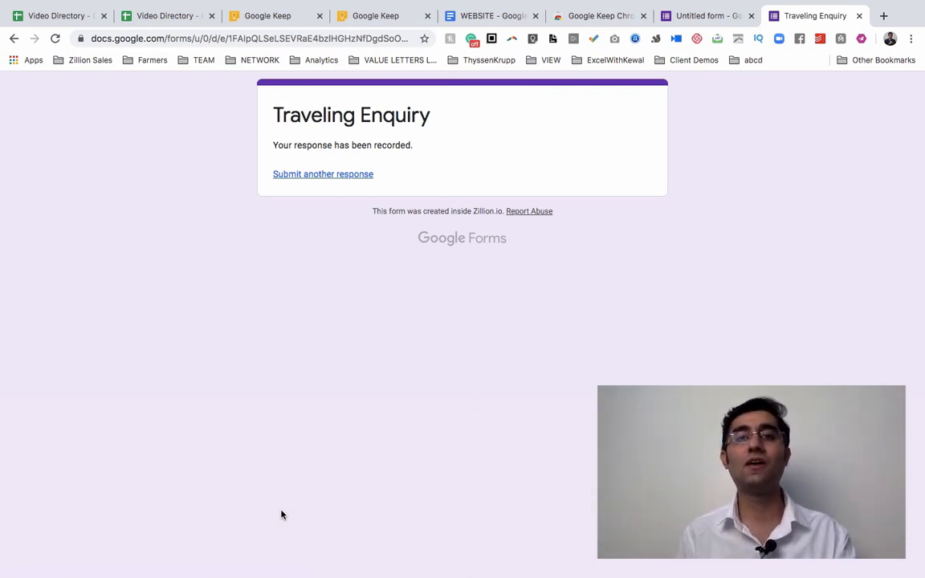
key(ctrl+shift+Tab)
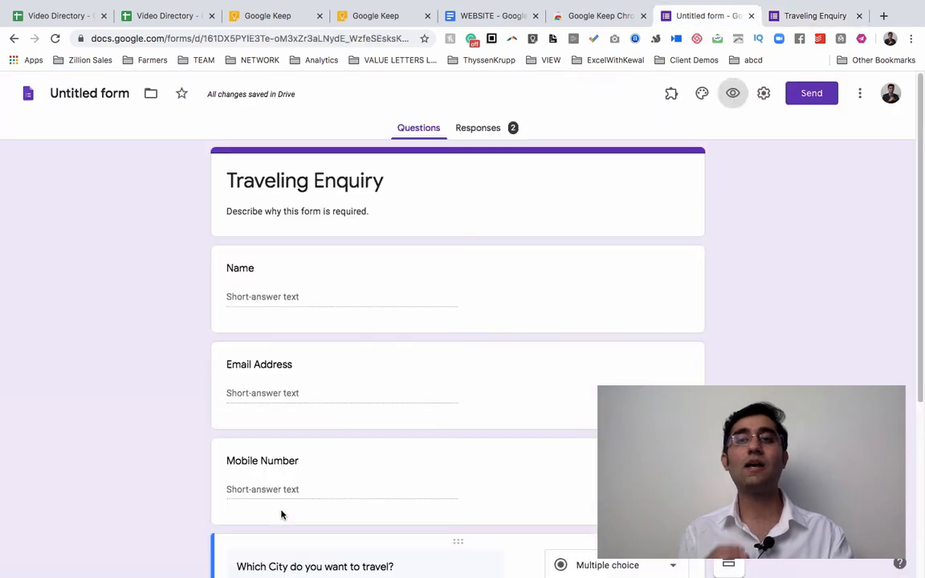
Rename the Untitled form file to 'Traveling Enquiry' and zoom the page to about 150%.
click(83, 94)
click(93, 177)
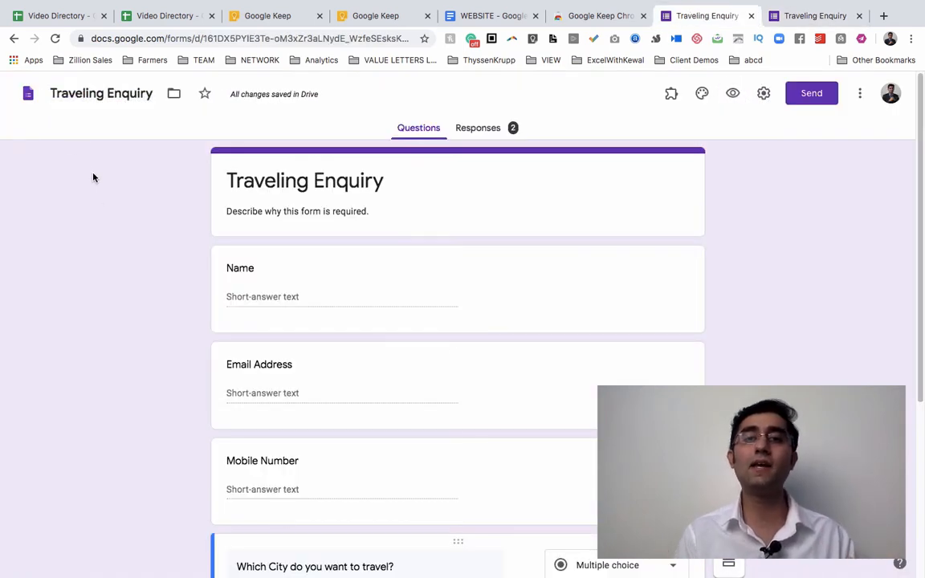
key(ctrl+plus)
key(ctrl+plus)
key(ctrl+plus)
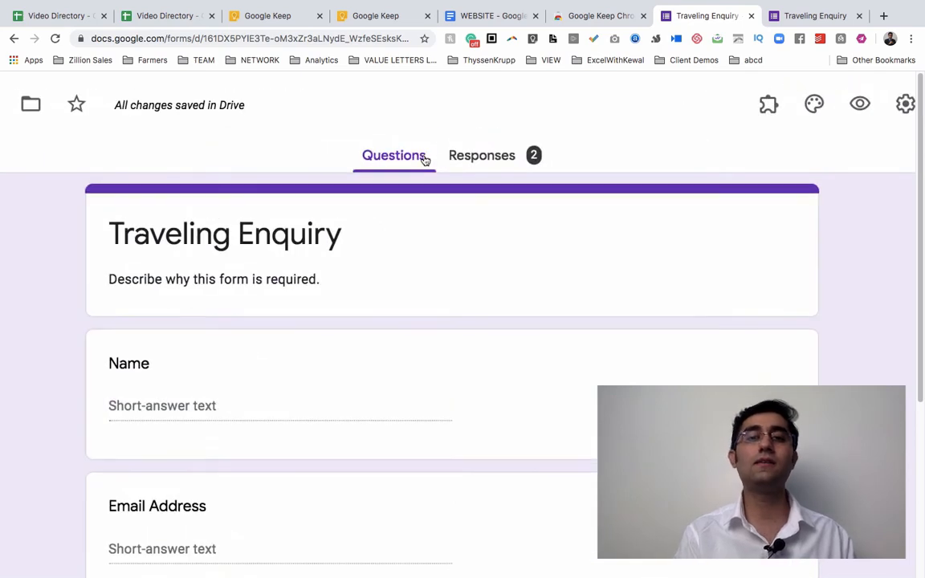
scroll(368, 449, down, 4)
scroll(378, 361, up, 4)
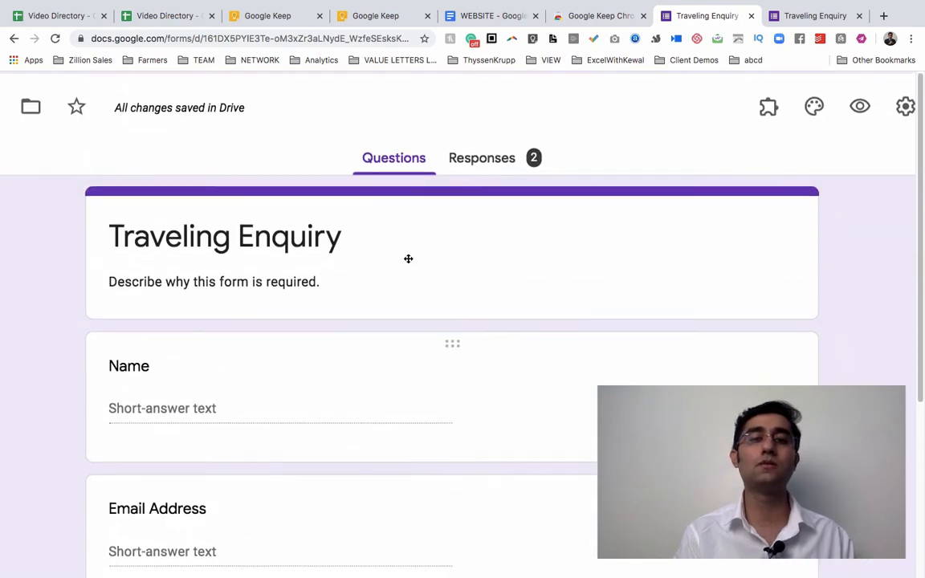
click(482, 156)
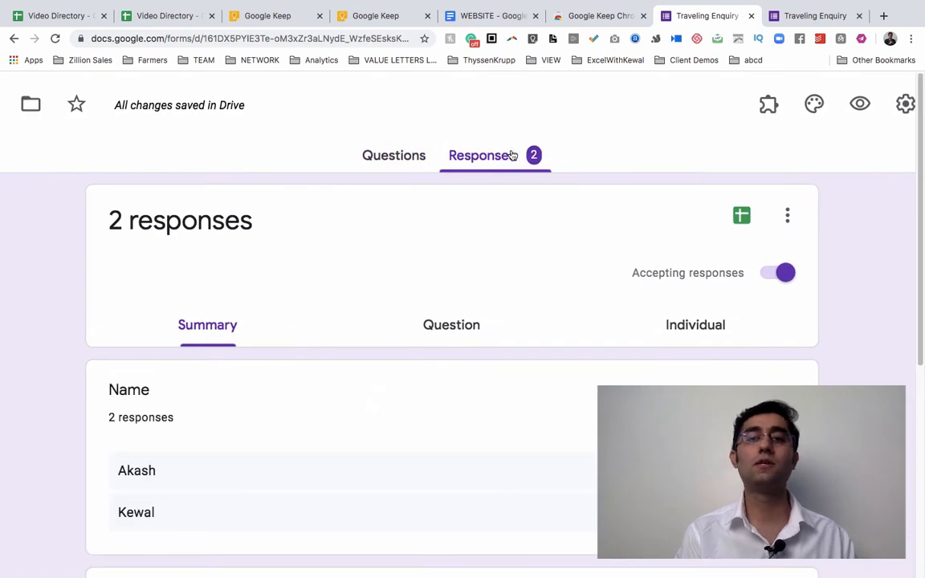
scroll(463, 190, down, 3)
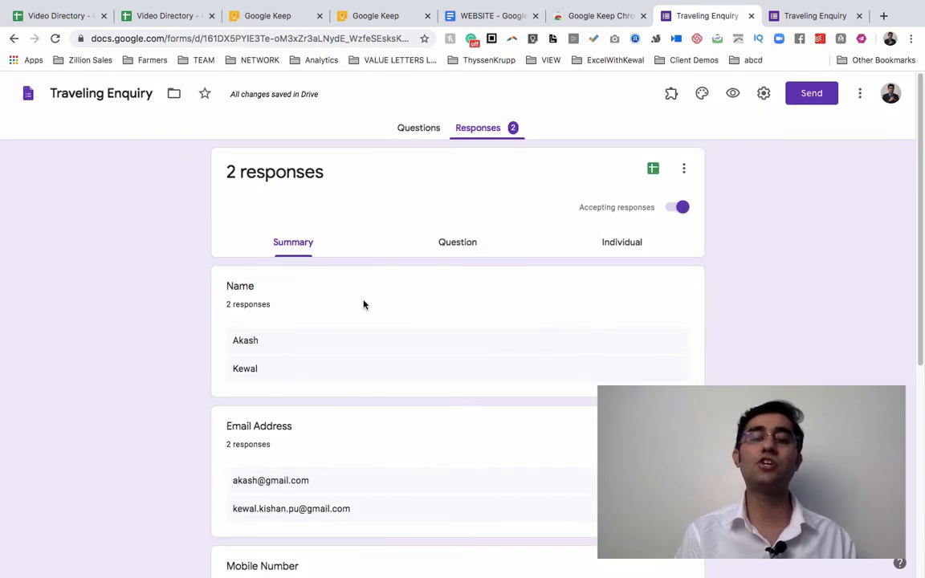
scroll(363, 304, down, 1)
scroll(364, 304, down, 1)
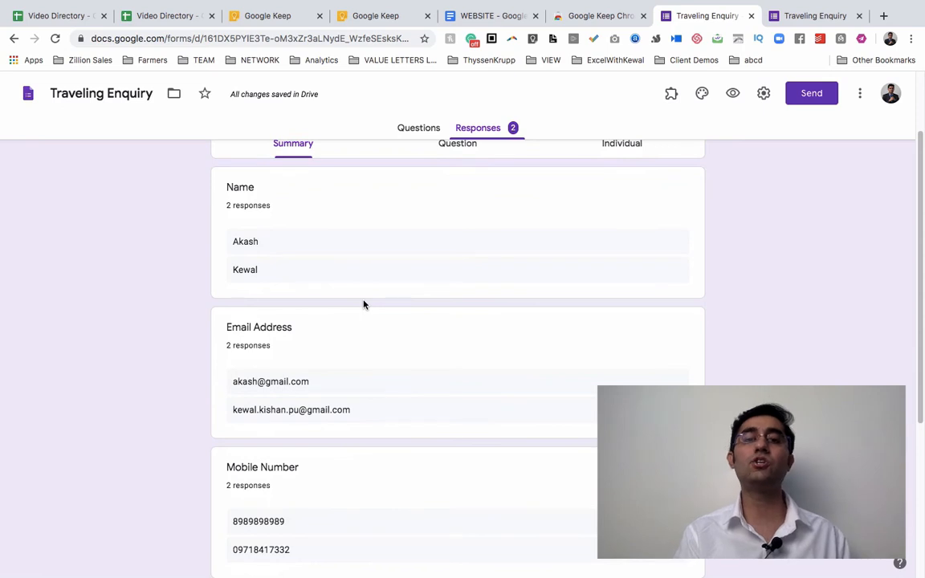
scroll(365, 302, down, 1)
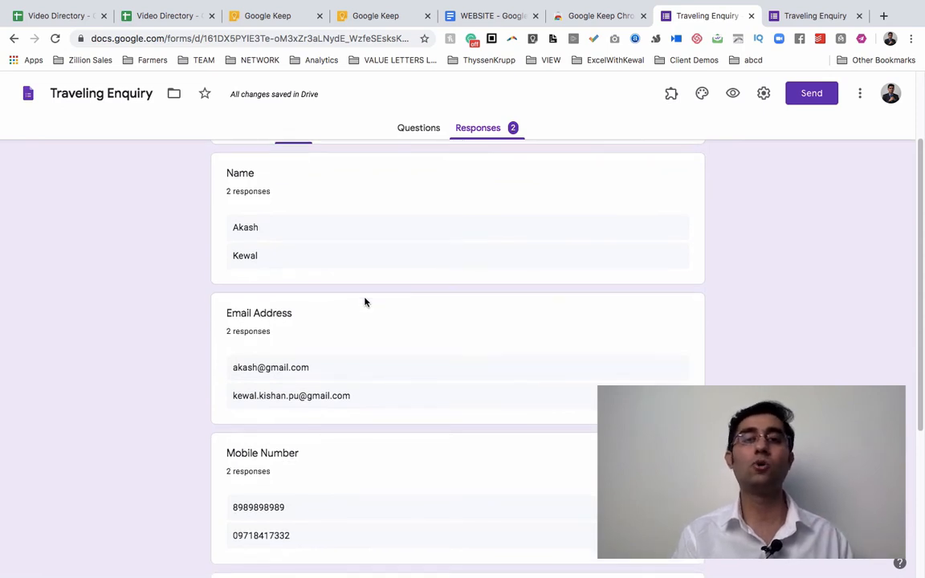
scroll(292, 277, down, 3)
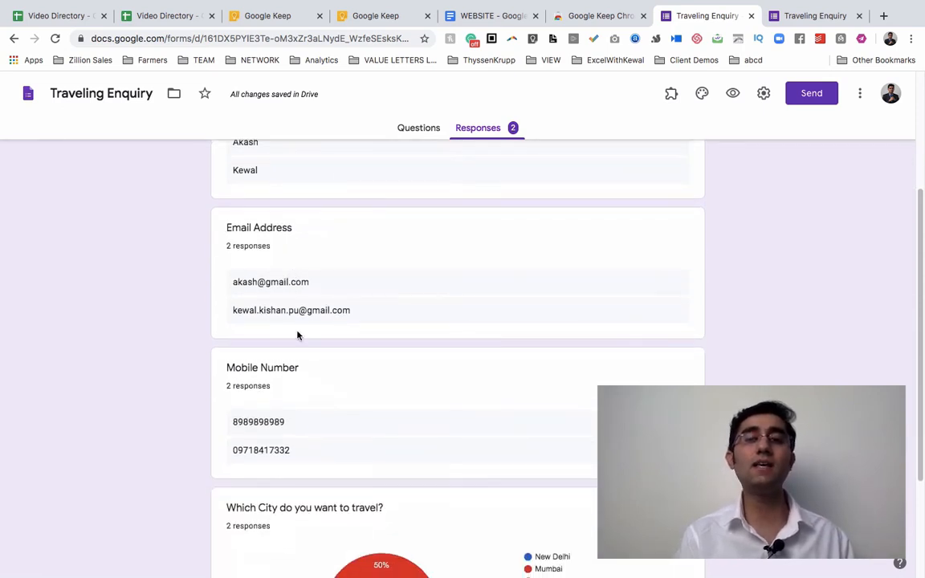
scroll(297, 336, down, 4)
mouse_move(382, 418)
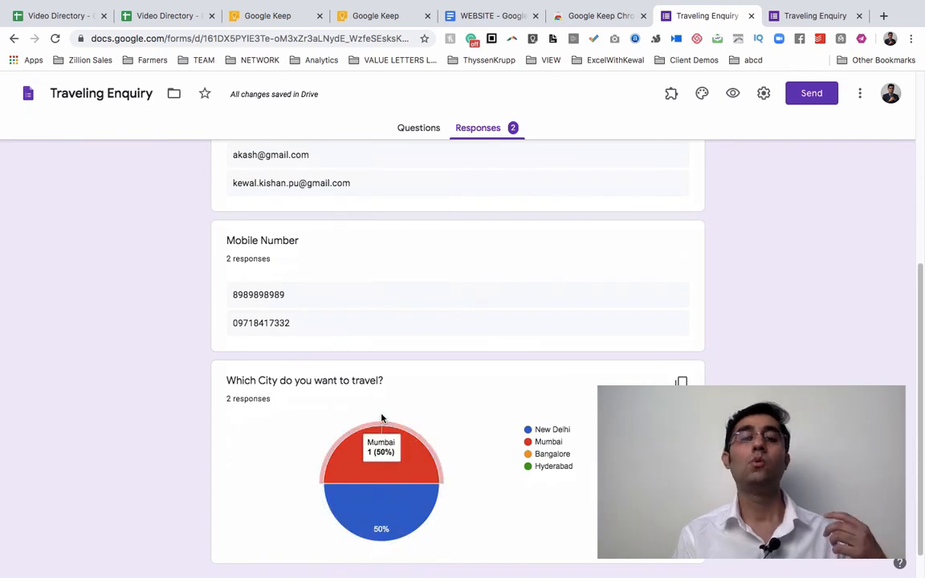
scroll(381, 417, down, 1)
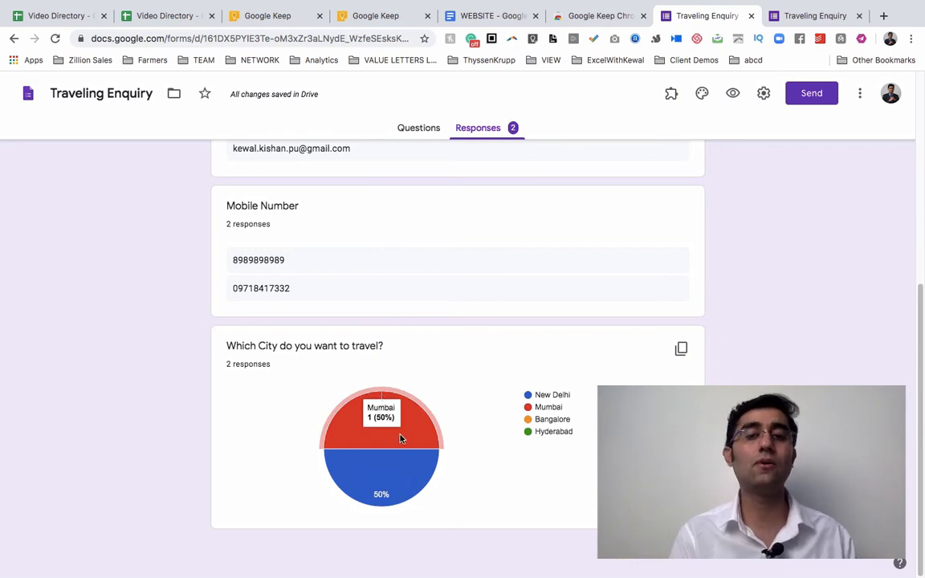
mouse_move(392, 488)
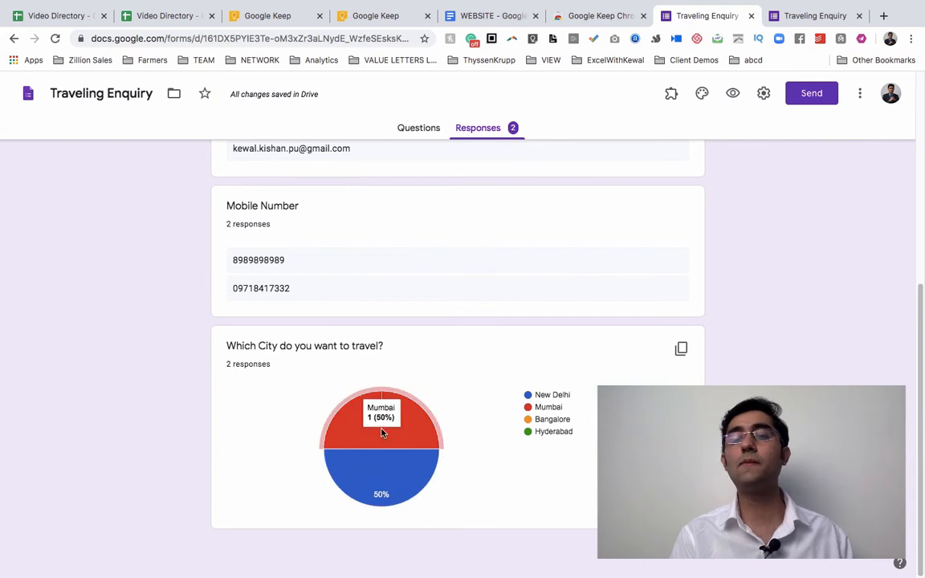
scroll(454, 362, up, 5)
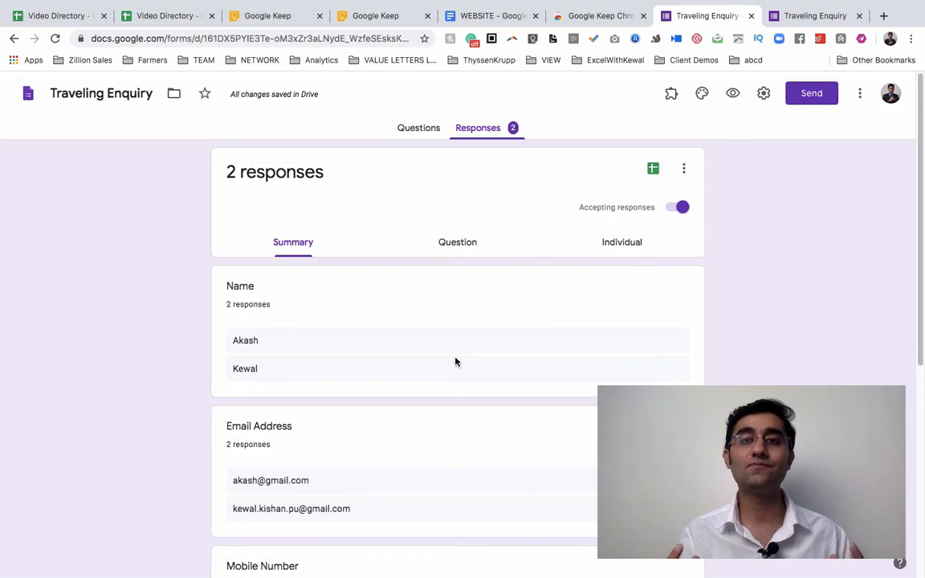
scroll(455, 362, up, 5)
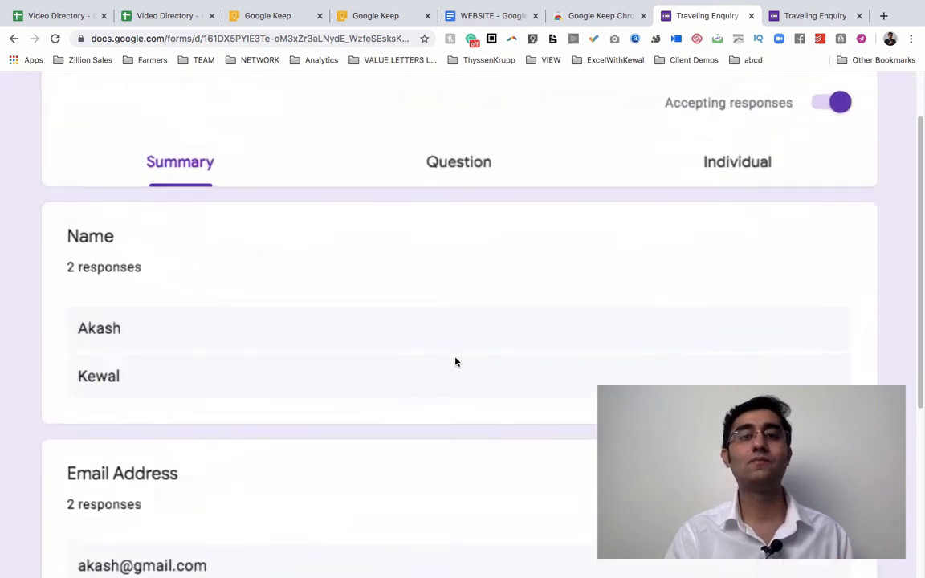
scroll(455, 362, up, 3)
scroll(455, 362, right, 3)
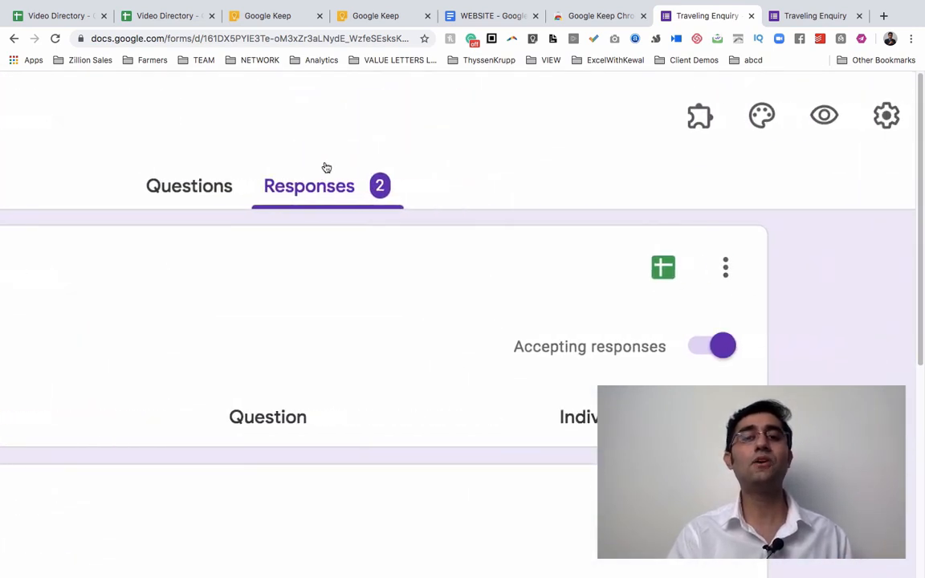
Link the form's responses to Sheets, keeping 'Create a new spreadsheet' selected.
click(657, 273)
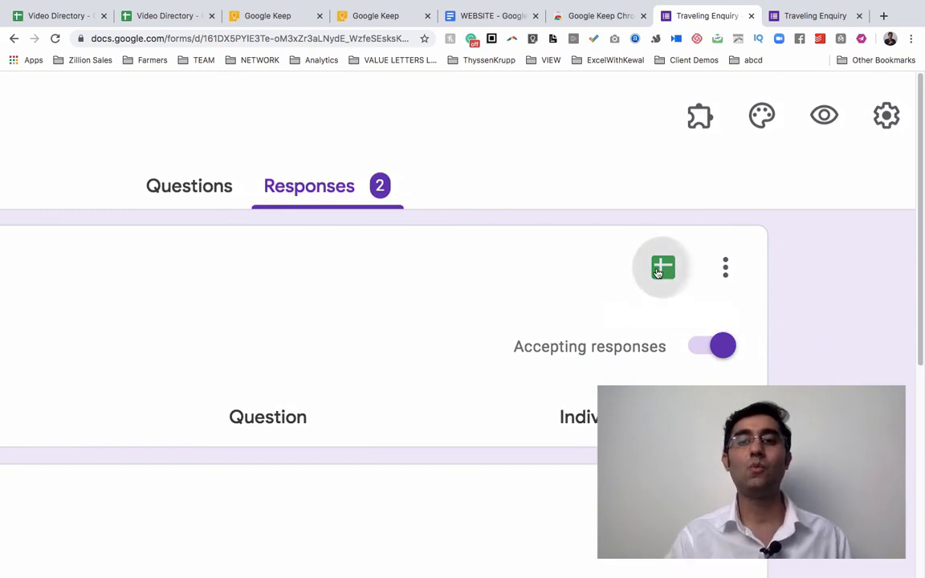
scroll(657, 272, down, 3)
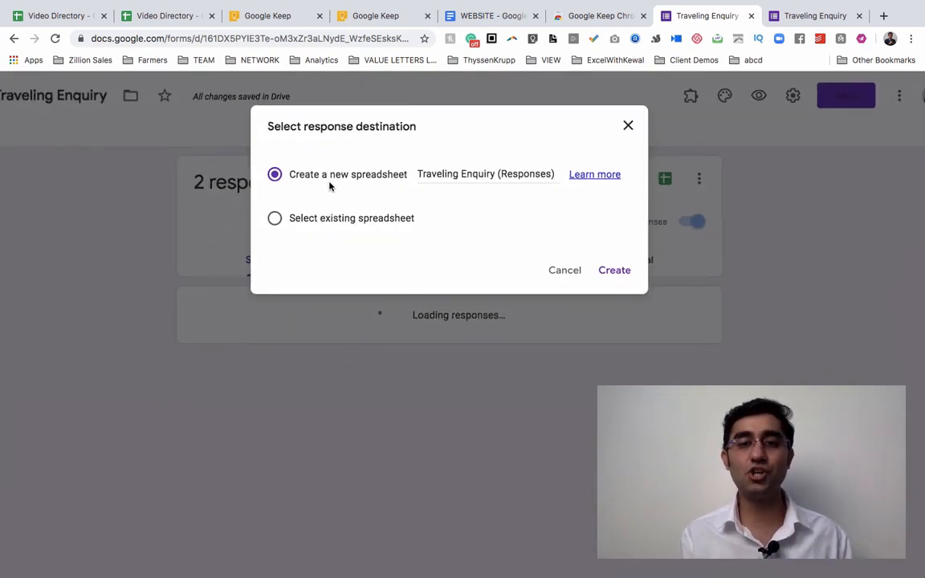
click(274, 220)
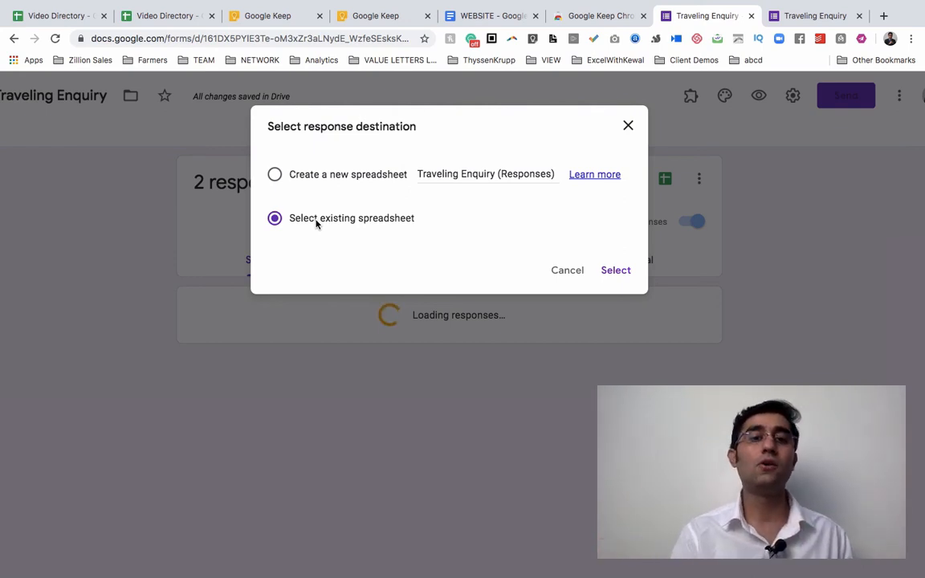
click(275, 174)
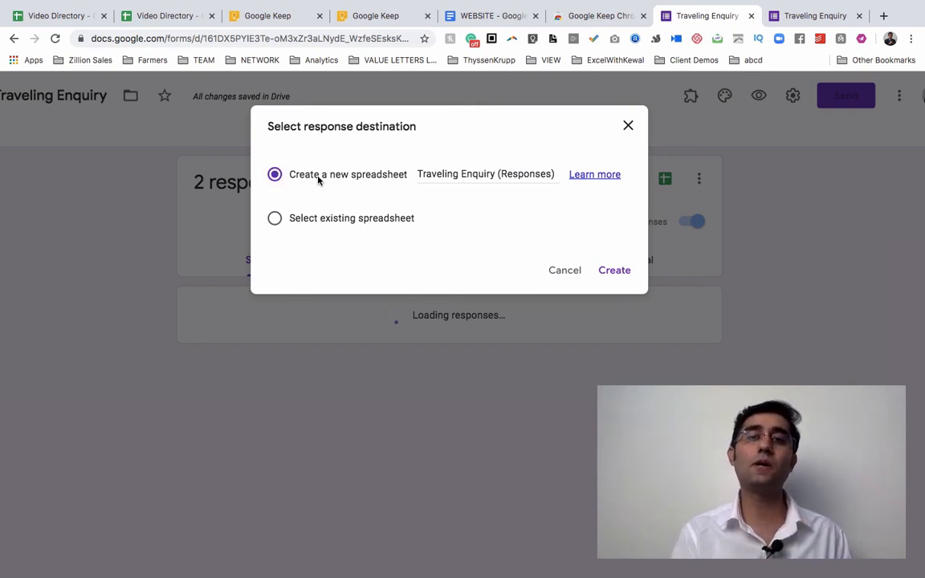
Name the new spreadsheet 'India Traveling Enquiry', dropping the (Responses) suffix, and create it.
click(442, 167)
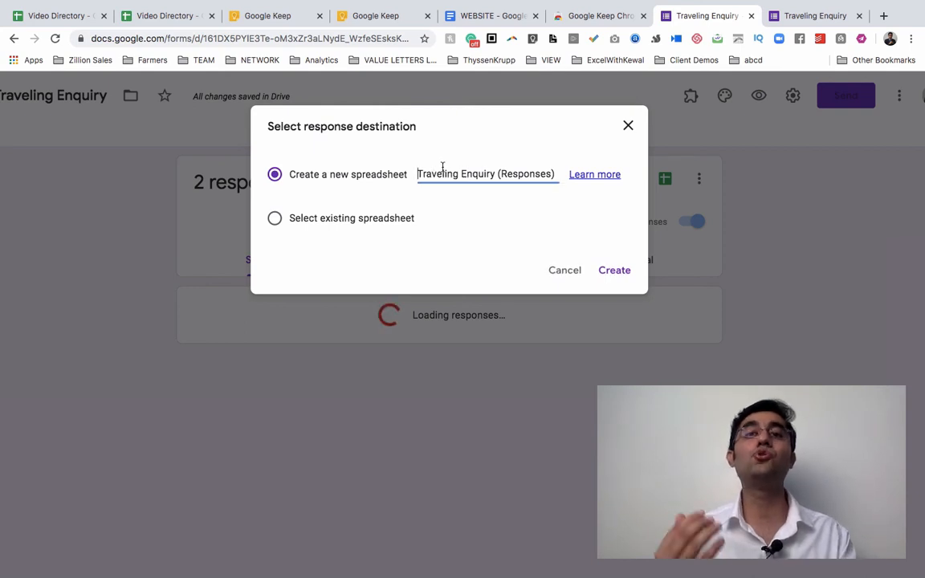
key(alt+Right)
key(alt+Right)
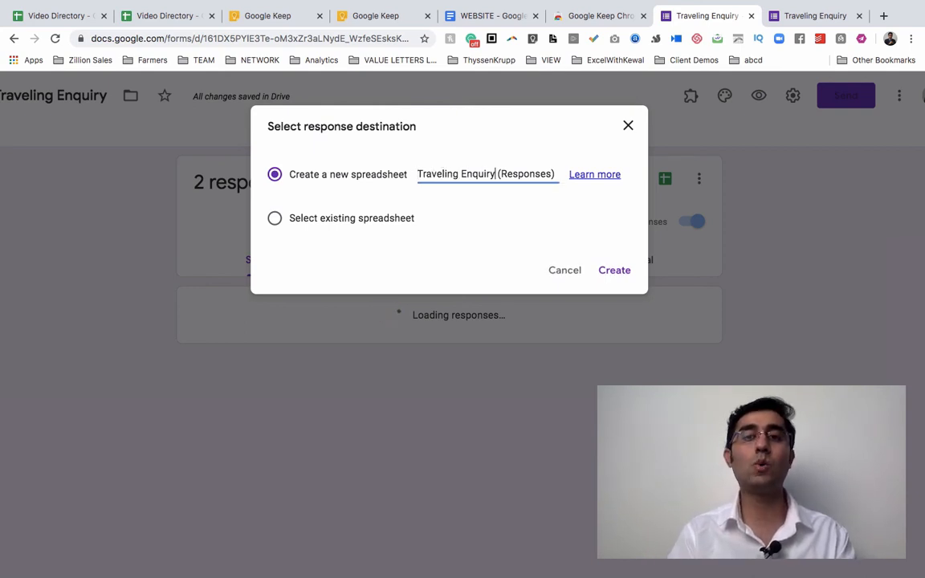
key(shift+Right)
key(shift+End)
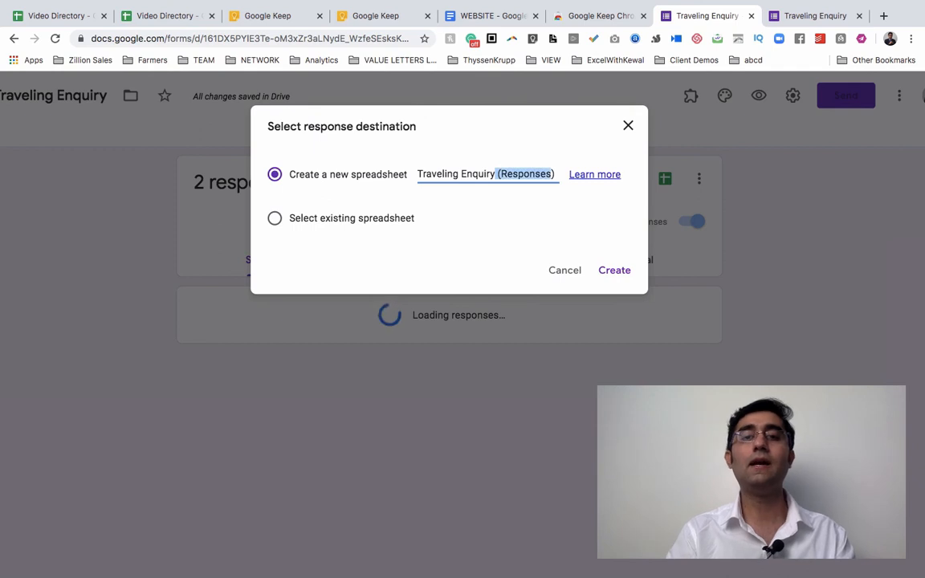
key(BackSpace)
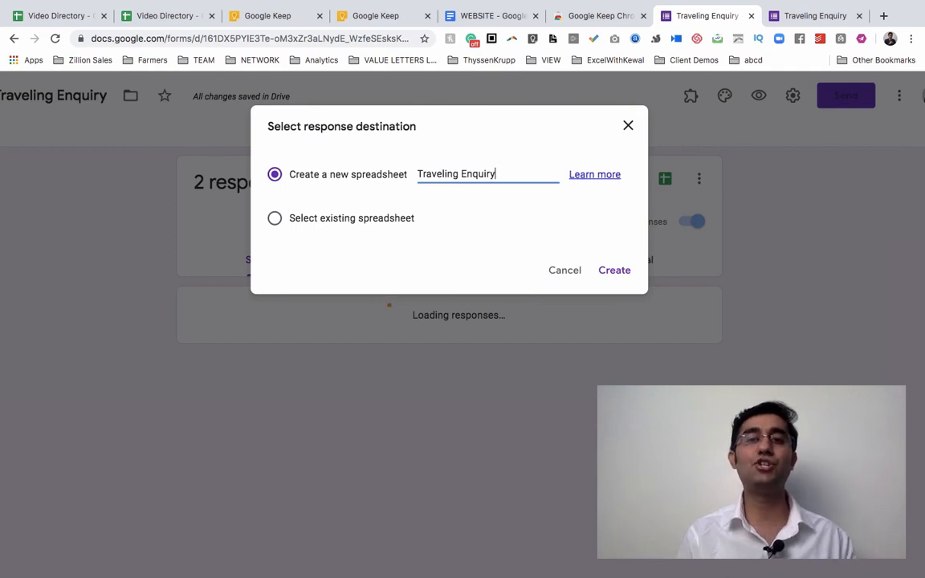
key(super+Left)
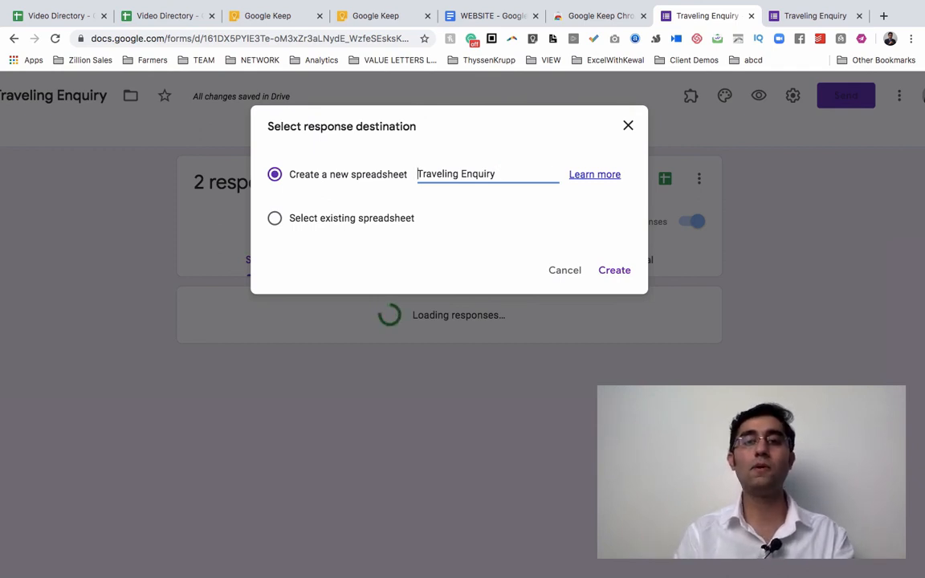
text(India)
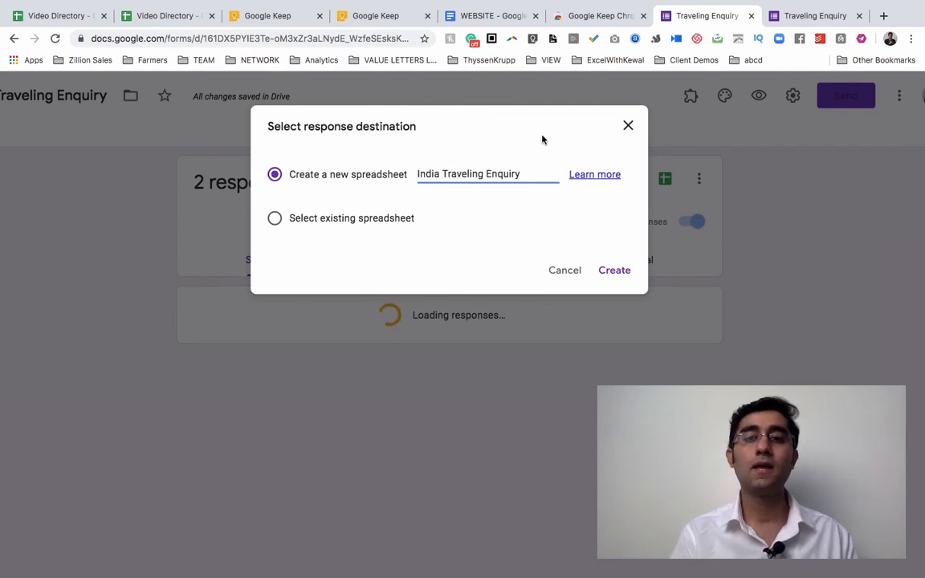
click(632, 272)
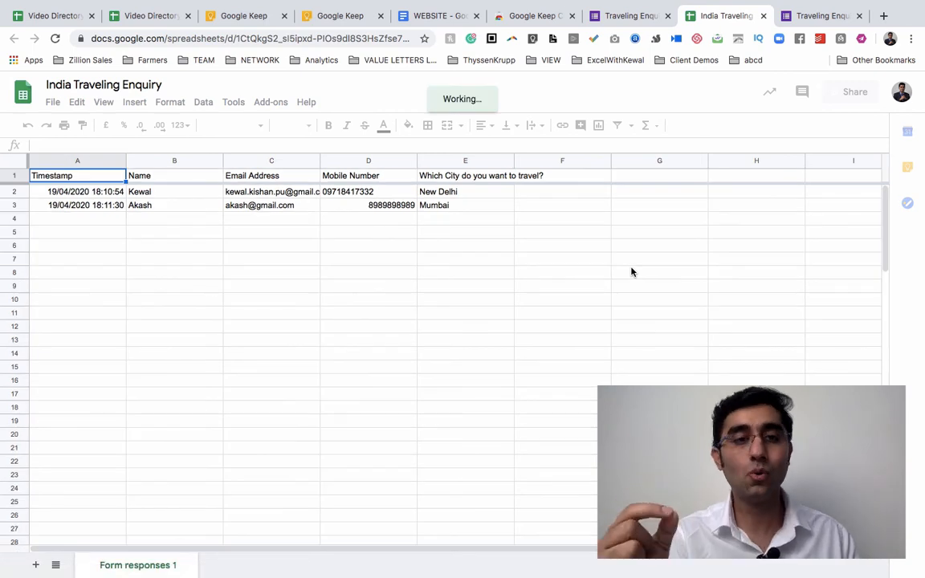
Check the first respondent's name in cell B2, then return to the form's response summary.
click(136, 196)
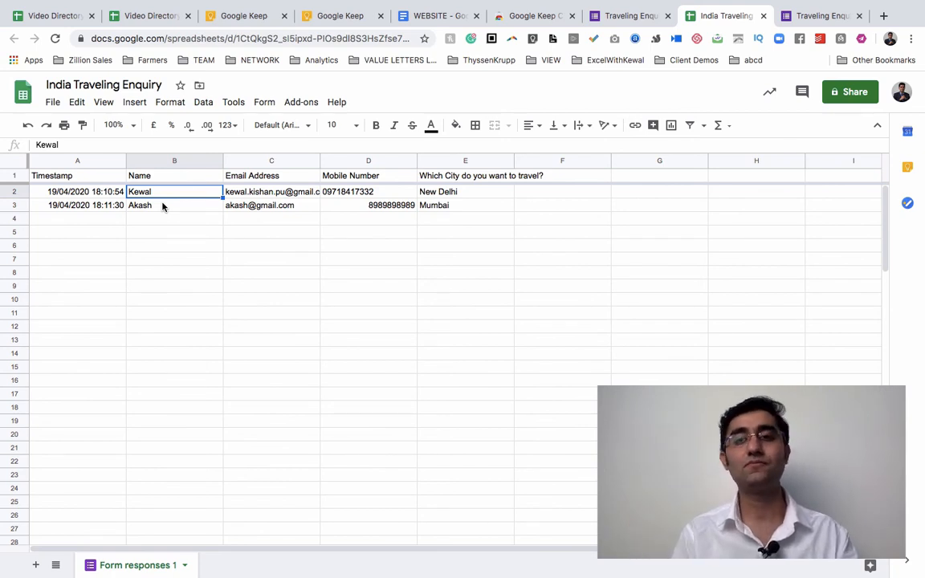
key(ctrl+shift+Tab)
scroll(284, 330, down, 5)
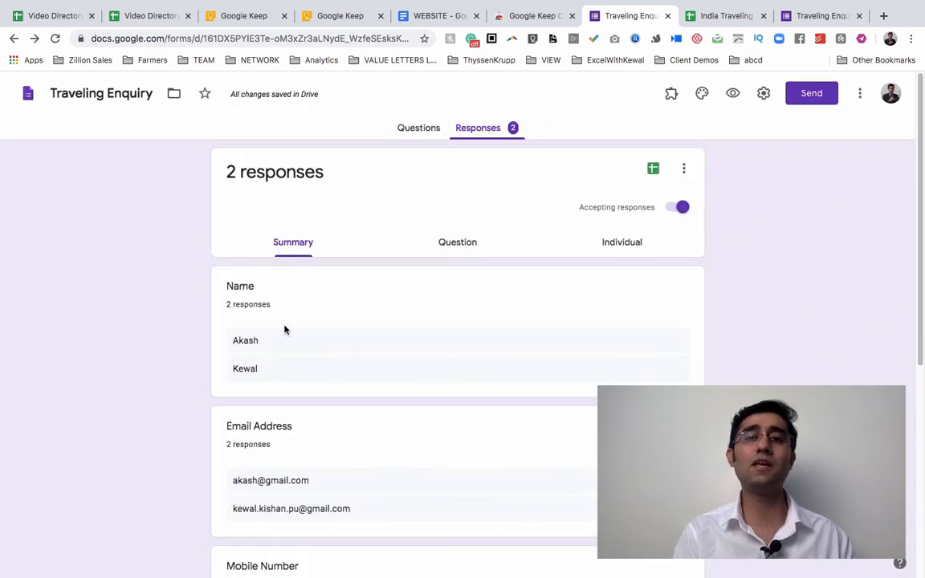
Review the form's questions down to the city question, then go back to the India Traveling Enquiry spreadsheet.
click(418, 128)
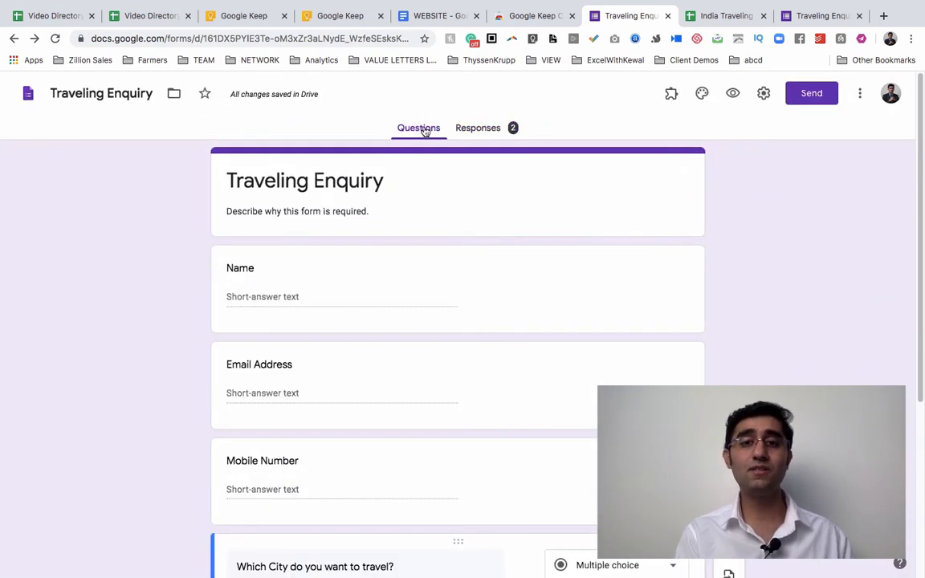
scroll(433, 364, down, 3)
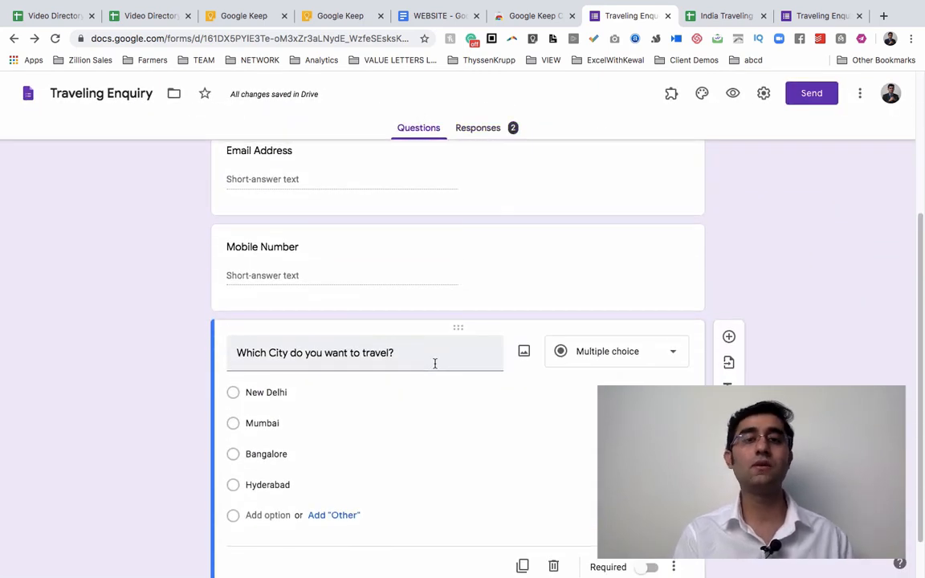
scroll(434, 364, up, 2)
scroll(434, 363, down, 3)
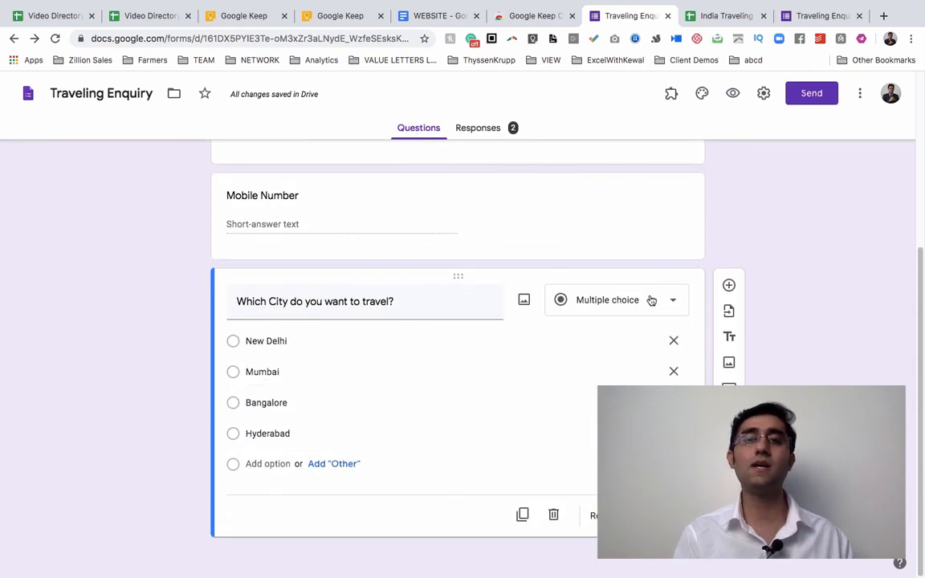
scroll(651, 299, up, 5)
click(482, 129)
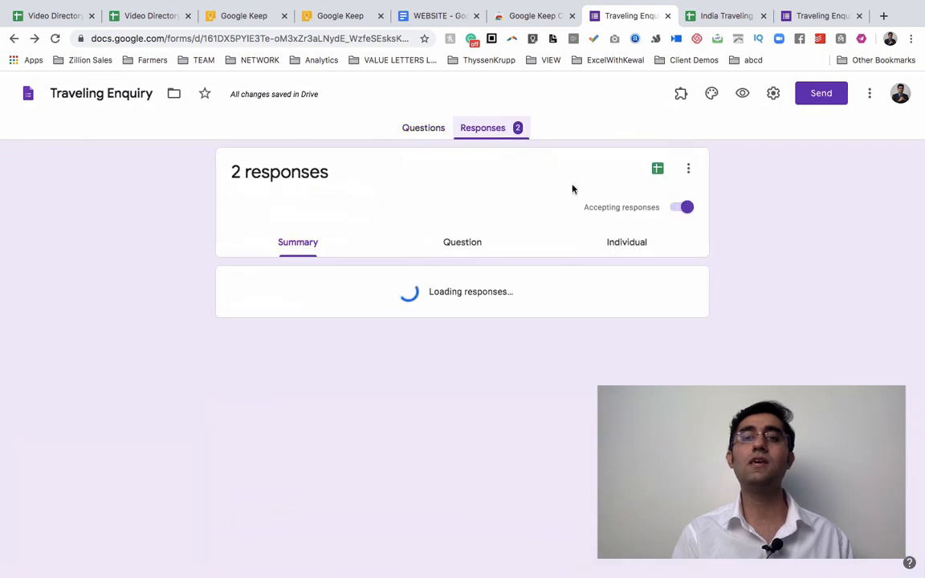
click(720, 16)
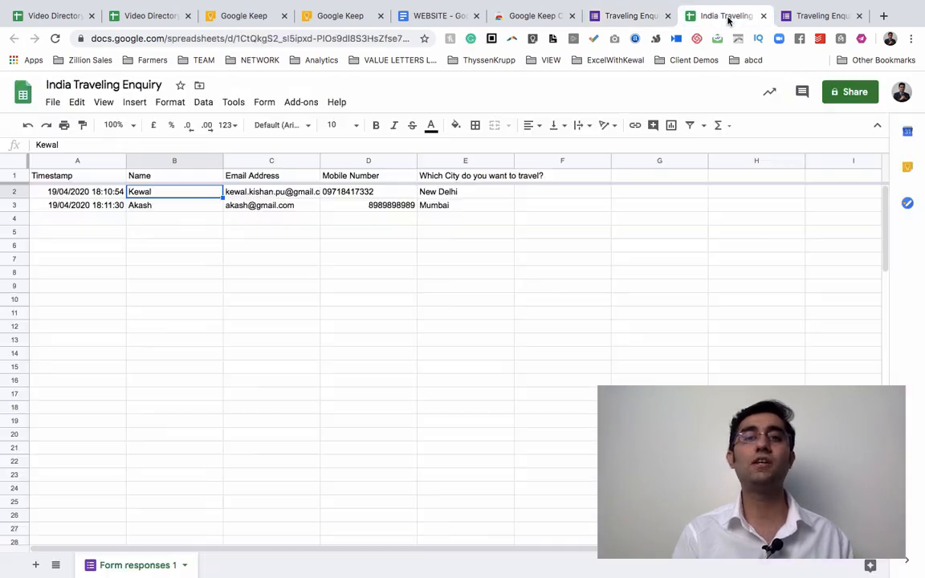
Zoom the response sheet to 150%, check the emails in C3 and C2, and return to the form.
click(132, 126)
click(118, 250)
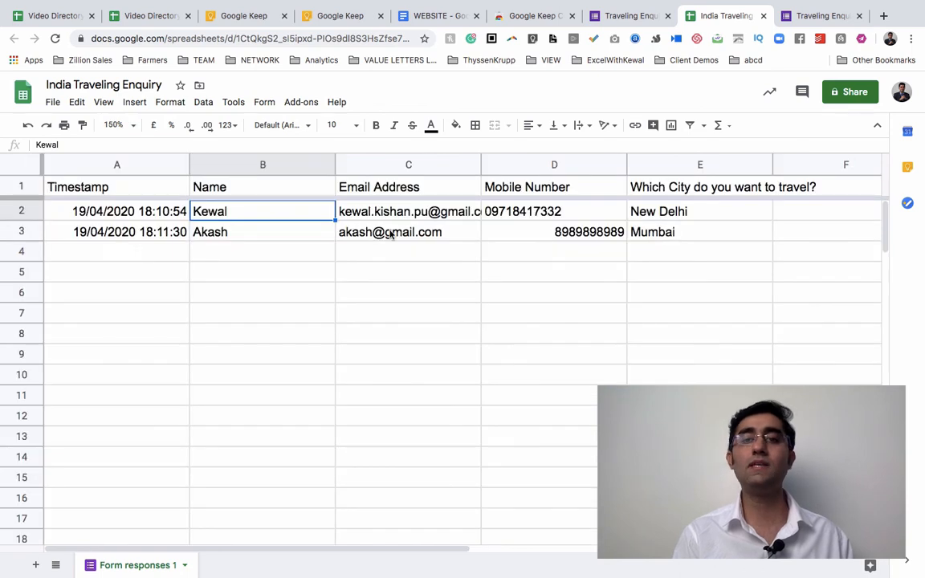
click(357, 232)
click(382, 218)
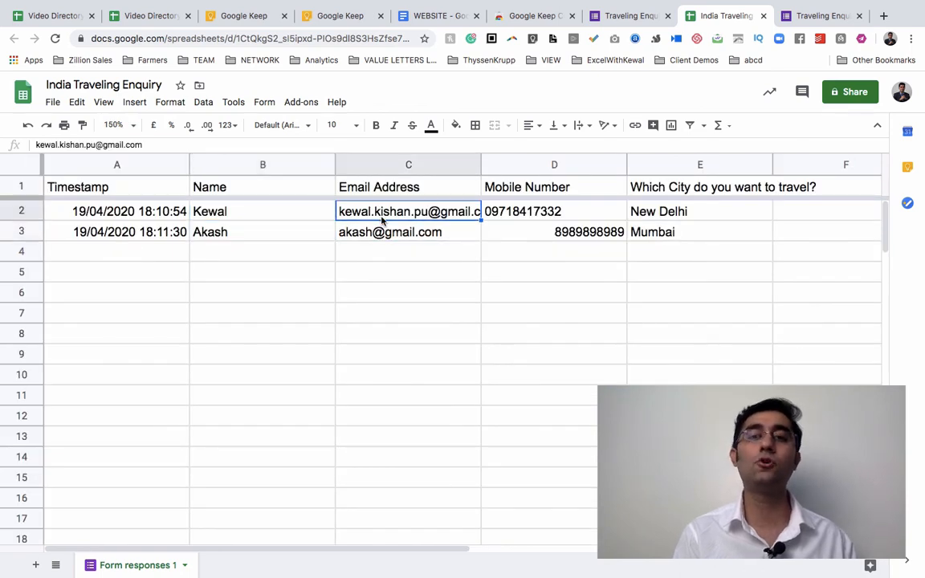
click(617, 16)
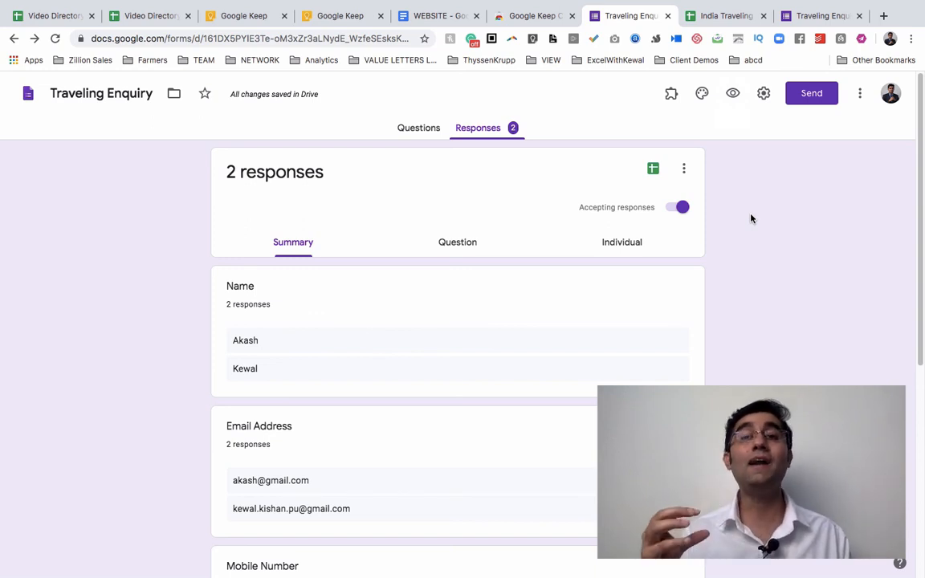
Display the Traveling Enquiry form's questions, Name through the city question.
click(433, 138)
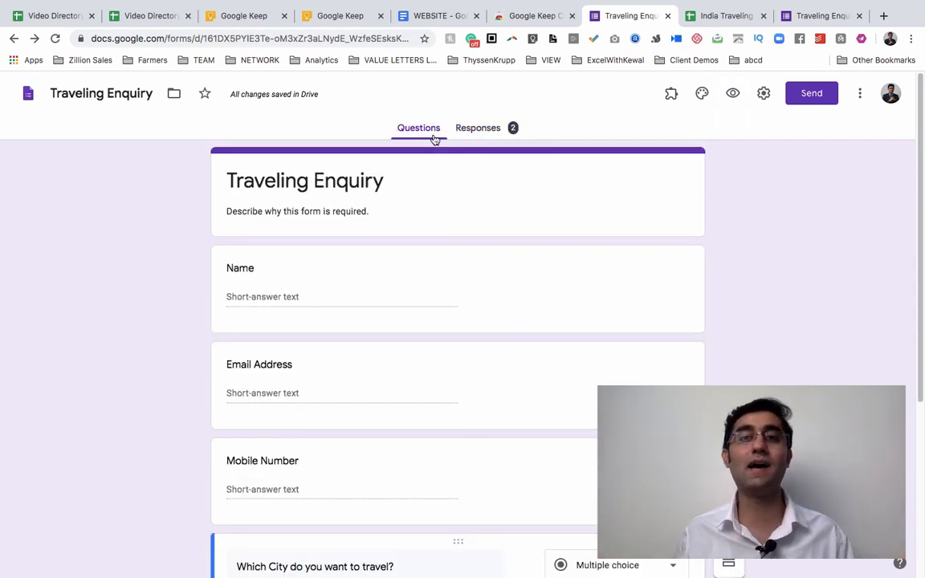